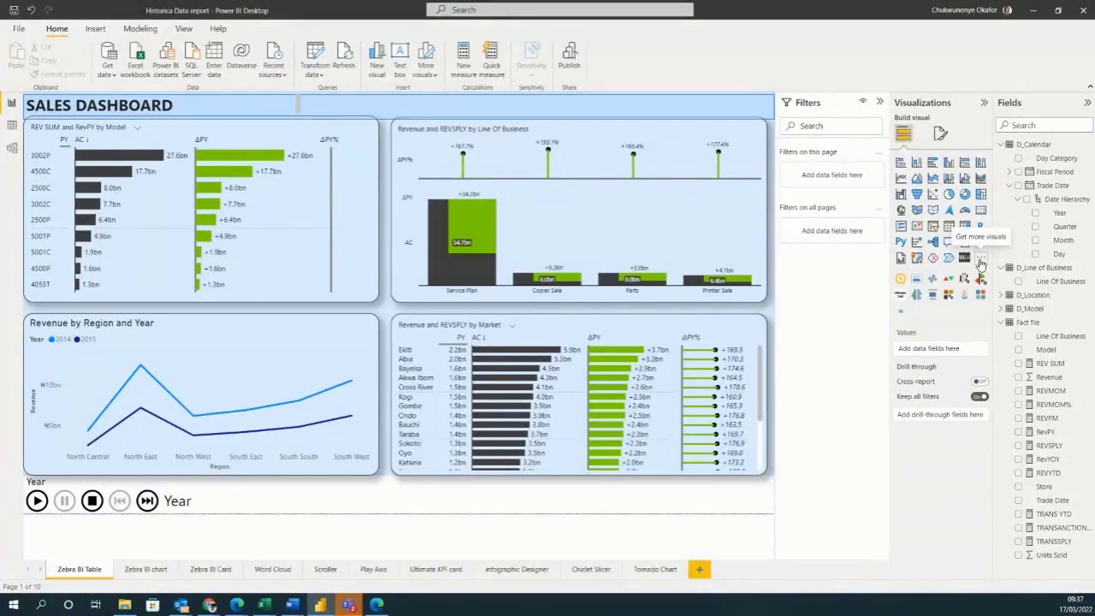
Open the online gallery for getting more Power BI visuals.
{"action": "left_click", "coordinate": [980, 262]}
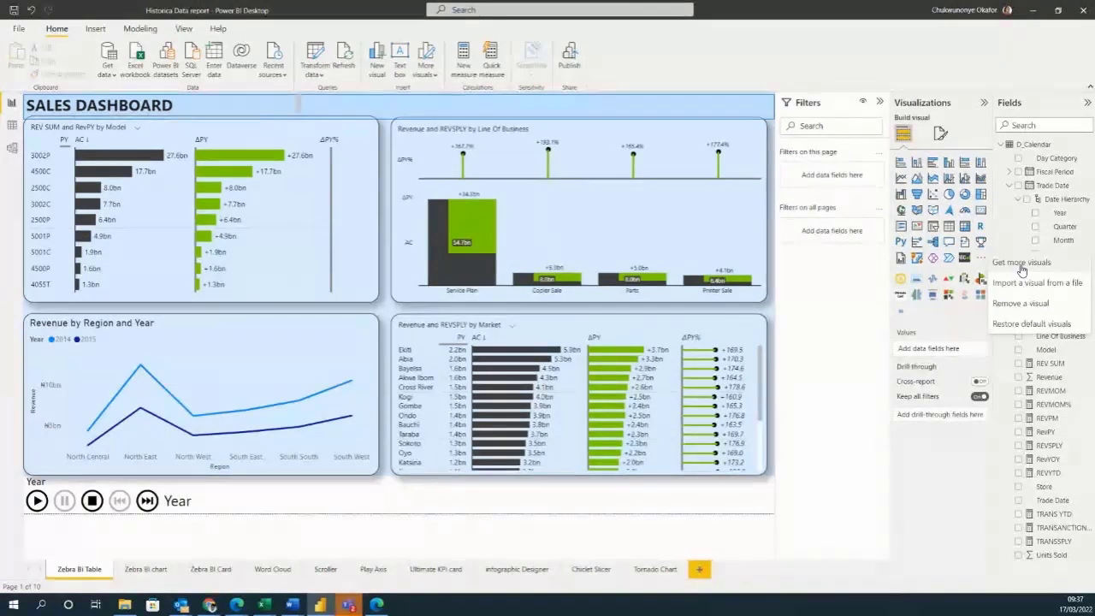
{"action": "key", "text": "Escape"}
{"action": "left_click", "coordinate": [1020, 268]}
{"action": "double_click", "coordinate": [1020, 268]}
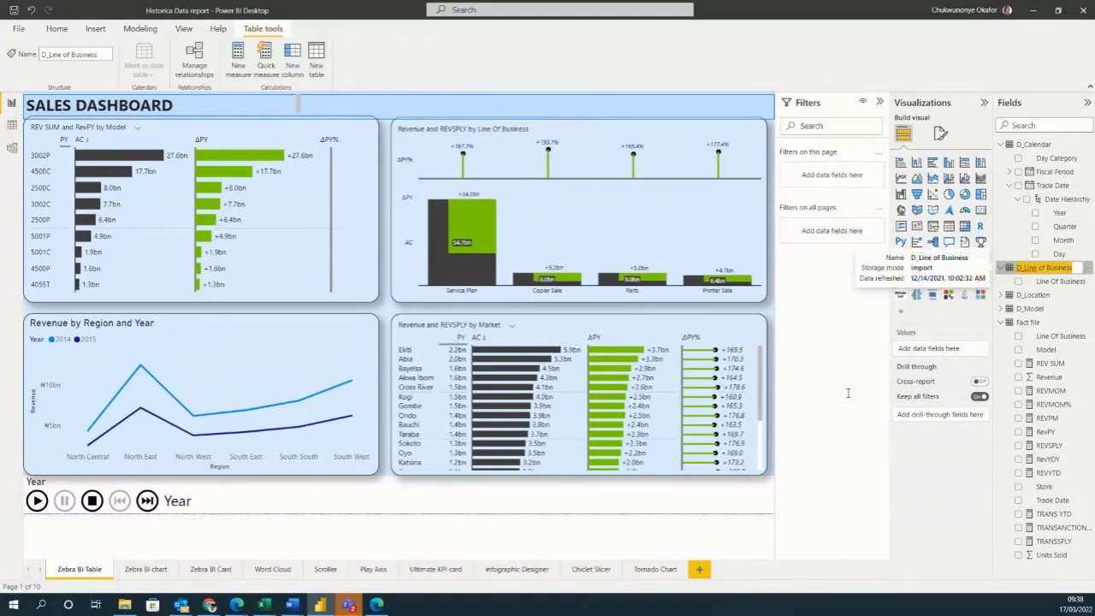
{"action": "left_click", "coordinate": [835, 281]}
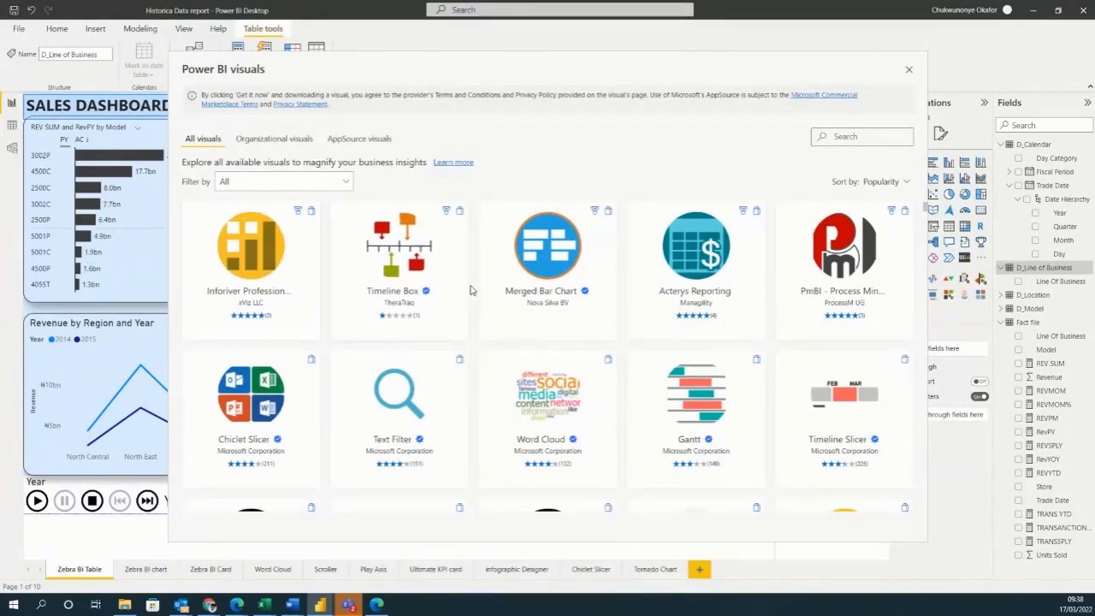
Browse the available visuals in the gallery and look through its filter categories.
{"action": "scroll", "coordinate": [281, 286], "scroll_direction": "down", "scroll_amount": 3}
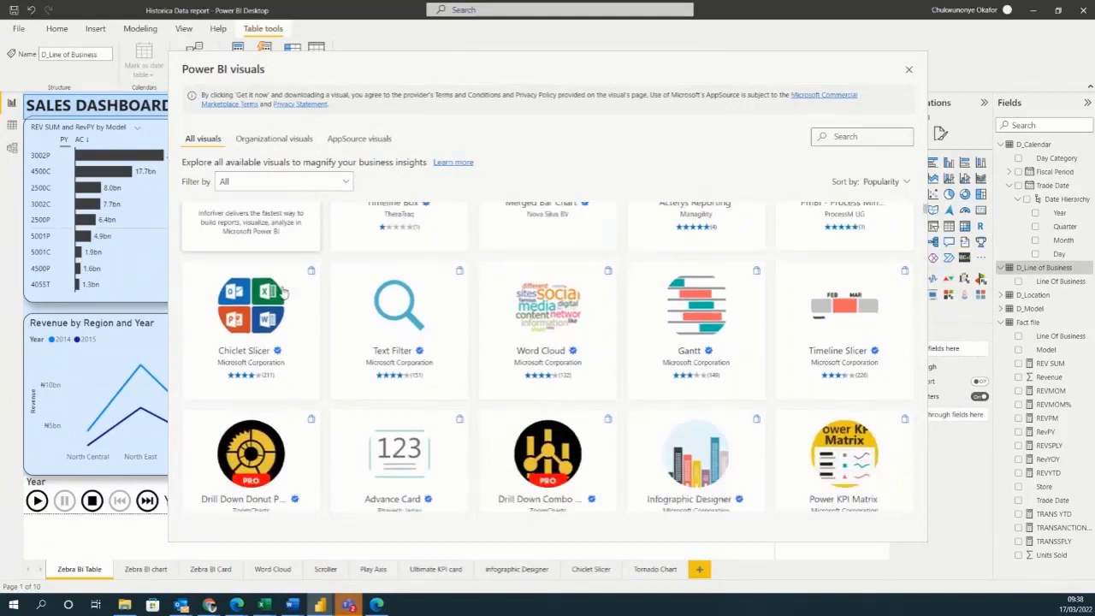
{"action": "scroll", "coordinate": [281, 292], "scroll_direction": "down", "scroll_amount": 3}
{"action": "scroll", "coordinate": [282, 292], "scroll_direction": "up", "scroll_amount": 5}
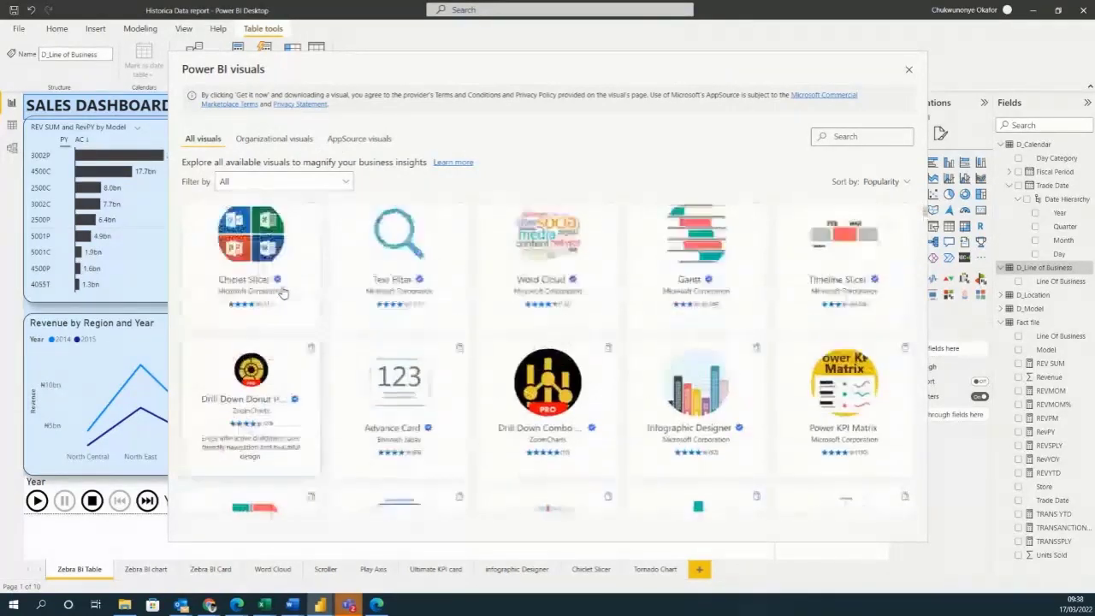
{"action": "scroll", "coordinate": [282, 293], "scroll_direction": "up", "scroll_amount": 2}
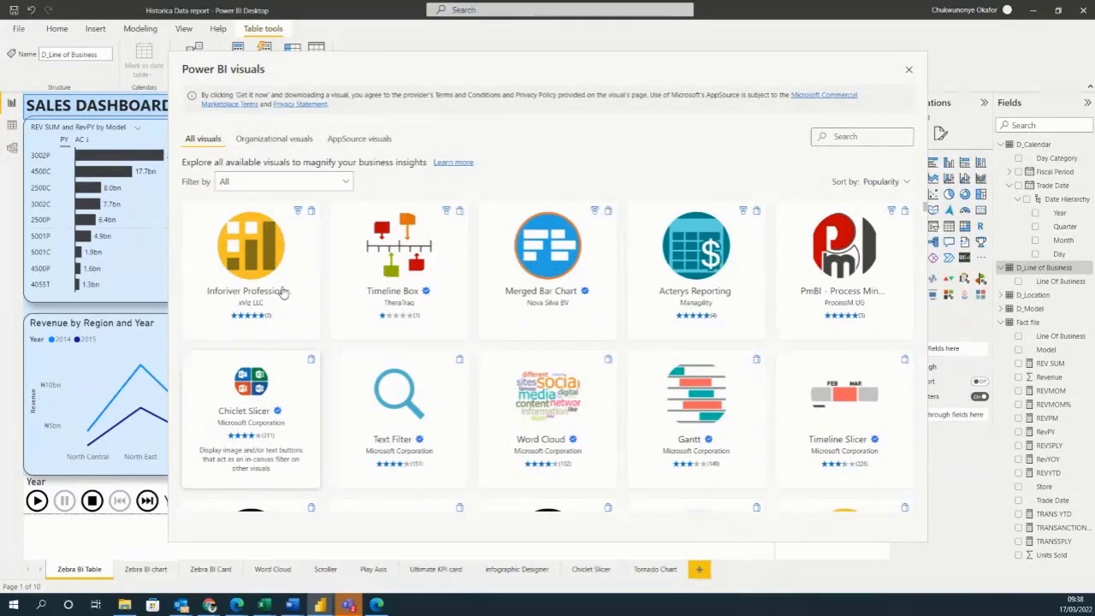
{"action": "left_click", "coordinate": [318, 187]}
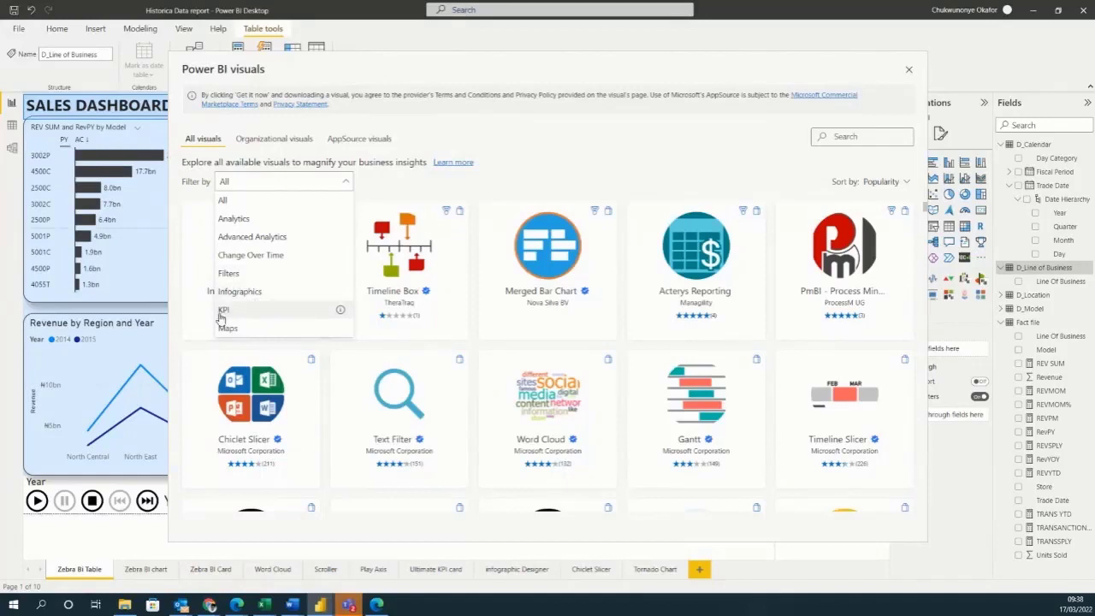
Search the visuals gallery for "zebr" and try to add the Zebra BI Tables visual to the report.
{"action": "left_click", "coordinate": [839, 137]}
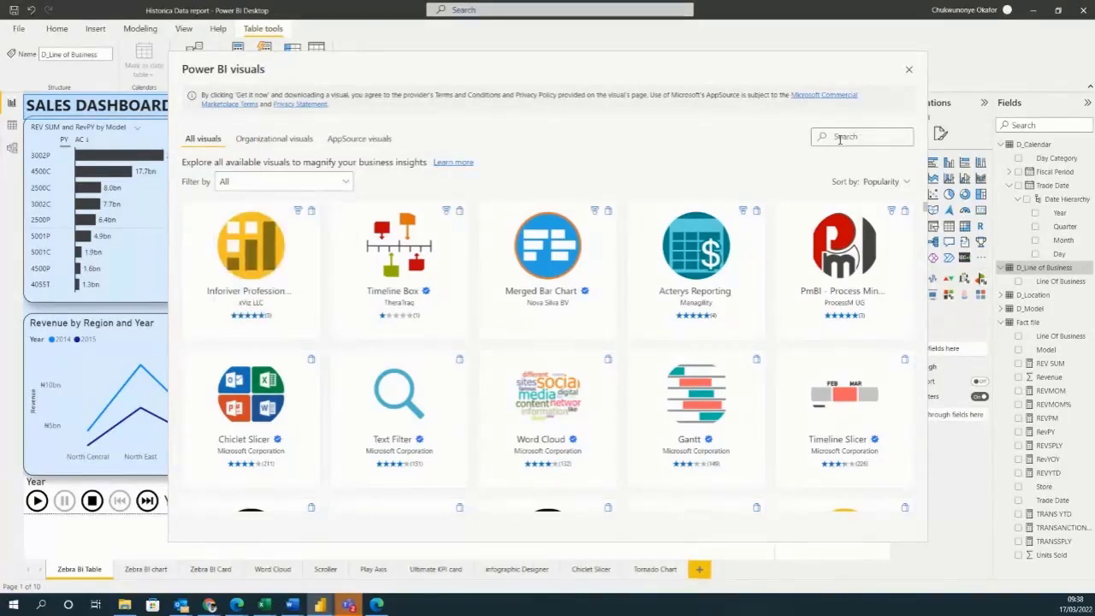
{"action": "type", "text": "zebr"}
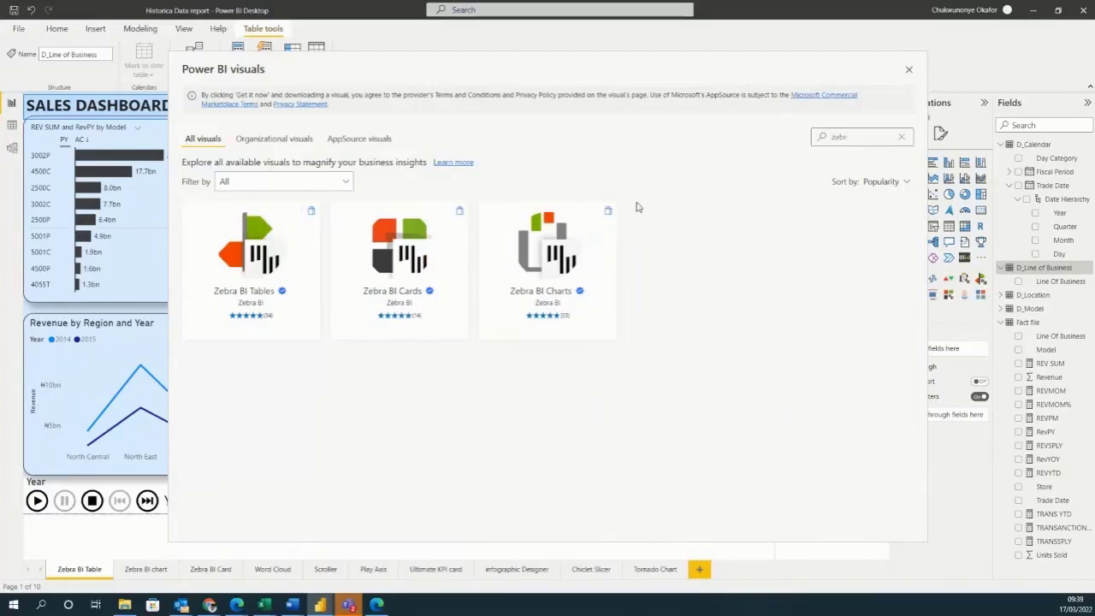
{"action": "left_click", "coordinate": [280, 237]}
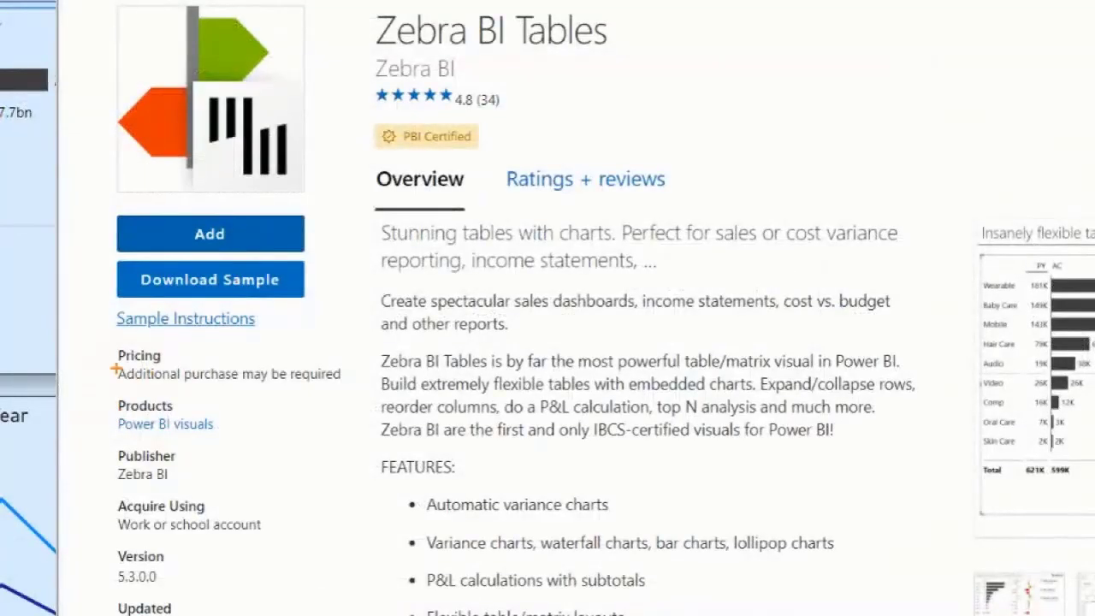
{"action": "mouse_move", "coordinate": [116, 339]}
{"action": "left_mouse_down"}
{"action": "mouse_move", "coordinate": [178, 385]}
{"action": "mouse_move", "coordinate": [362, 389]}
{"action": "left_mouse_up"}
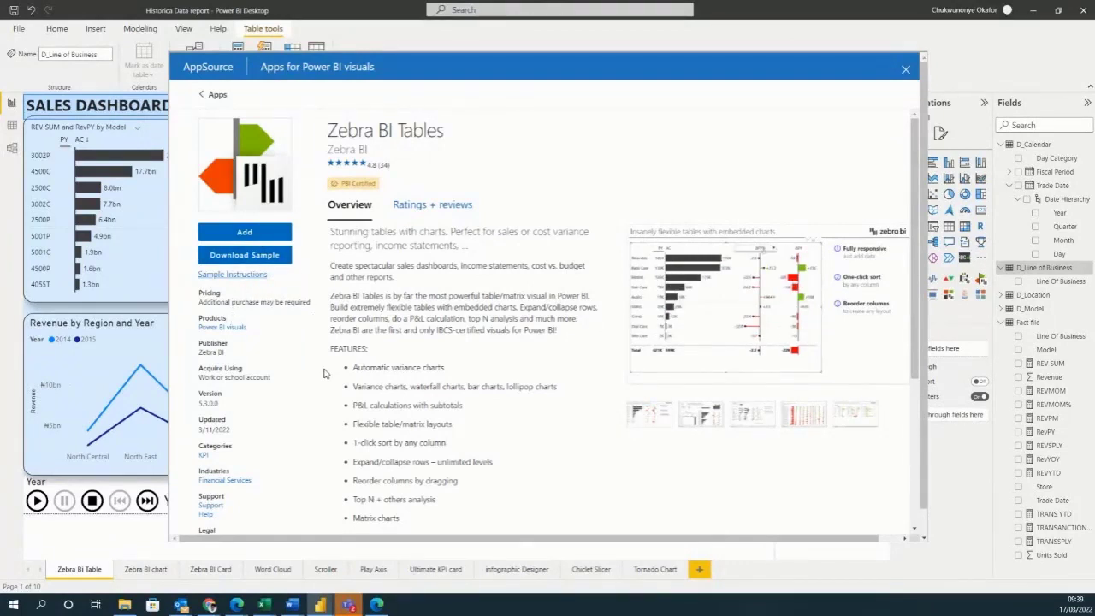
{"action": "left_click", "coordinate": [243, 234]}
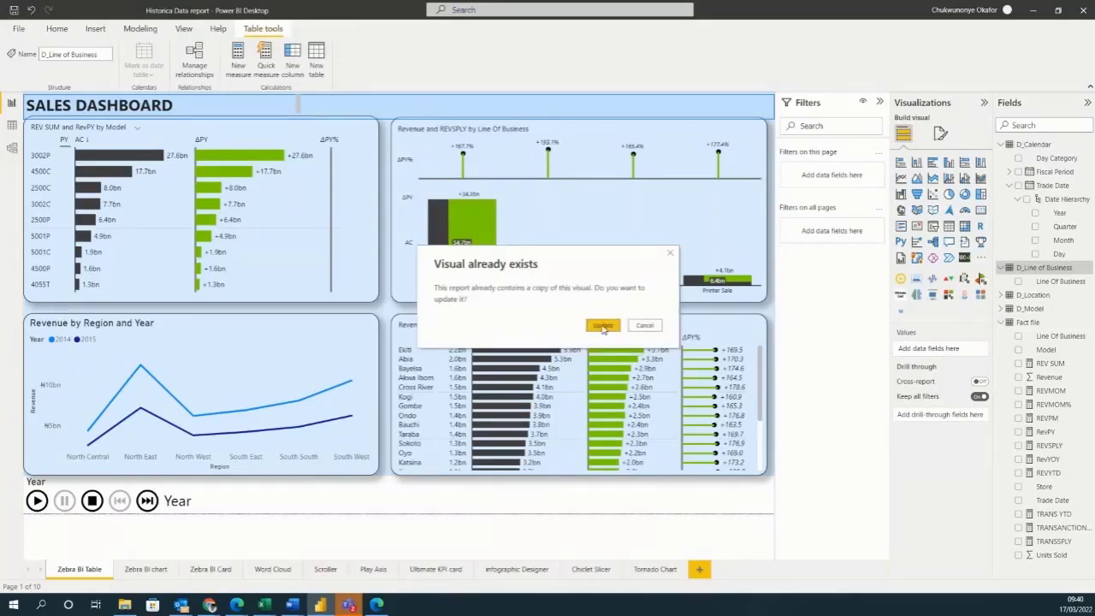
{"action": "left_click", "coordinate": [670, 253]}
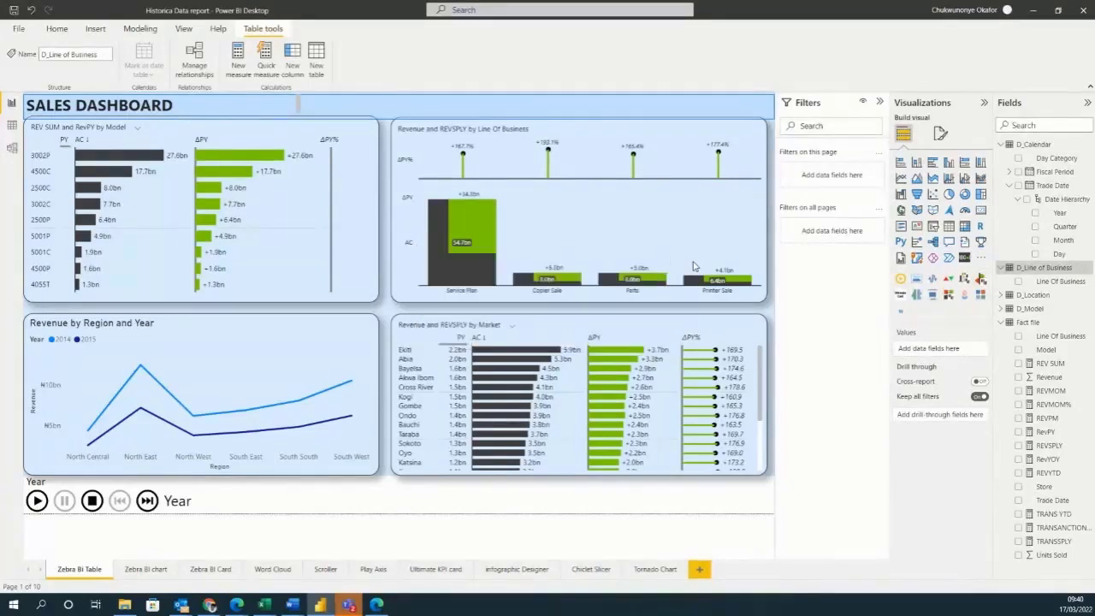
Search the visuals gallery for "anim" and import the Animated Bar Chart Race visual into the report.
{"action": "left_click", "coordinate": [980, 258]}
{"action": "left_click", "coordinate": [1005, 263]}
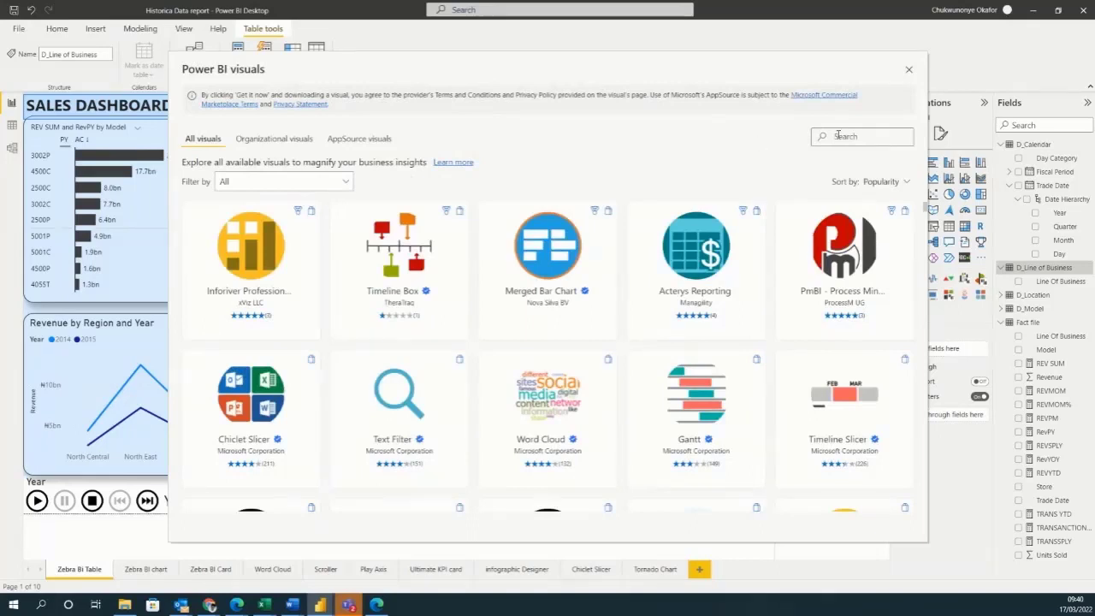
{"action": "left_click", "coordinate": [836, 136]}
{"action": "type", "text": "anim"}
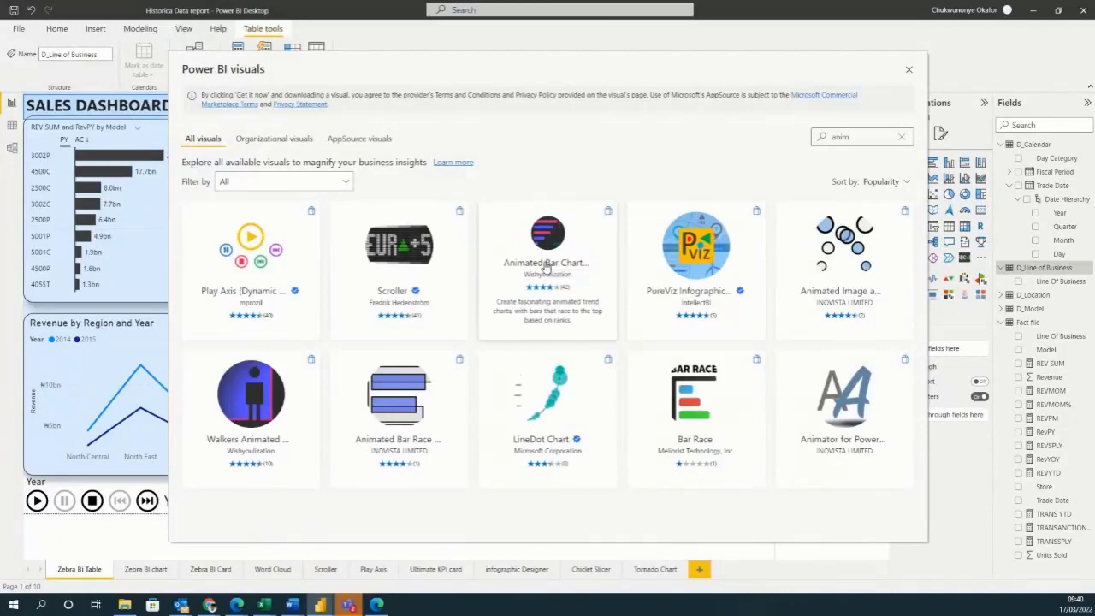
{"action": "left_click", "coordinate": [545, 268]}
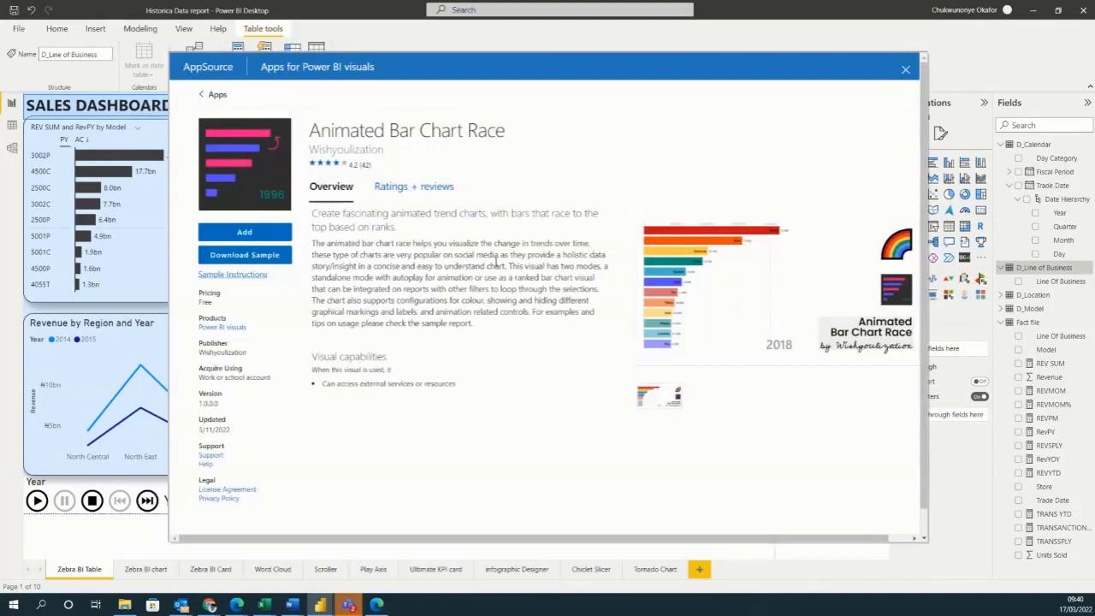
{"action": "left_click", "coordinate": [244, 232]}
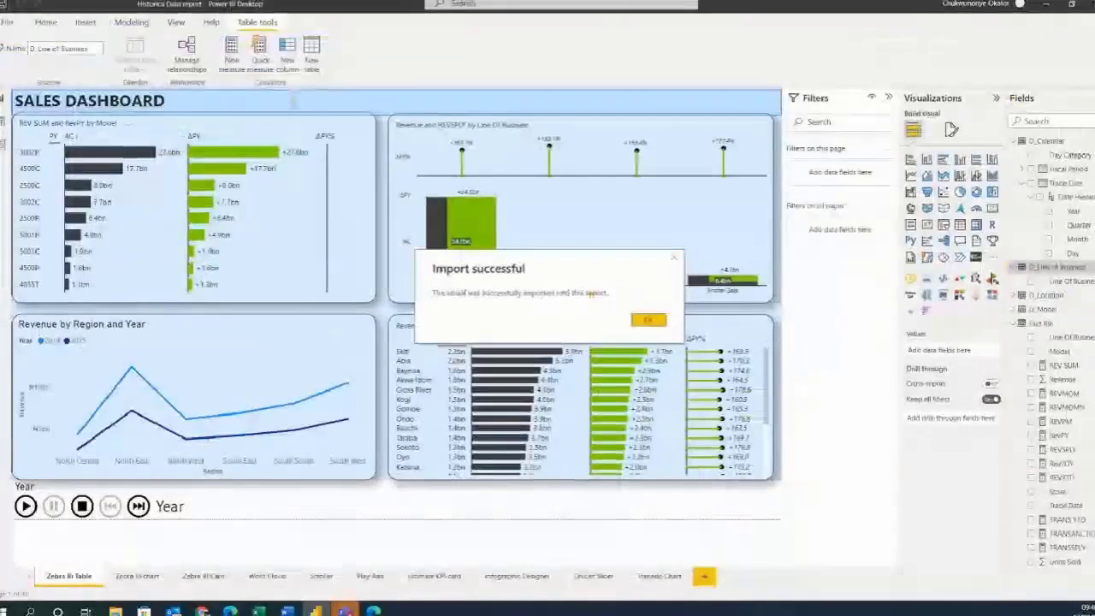
{"action": "left_click", "coordinate": [670, 259]}
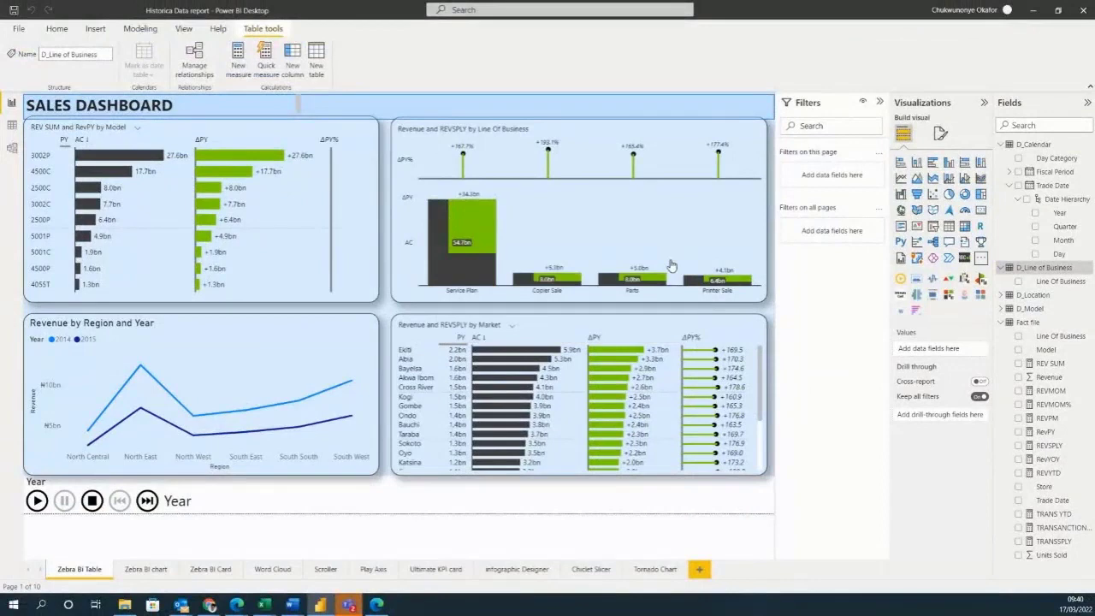
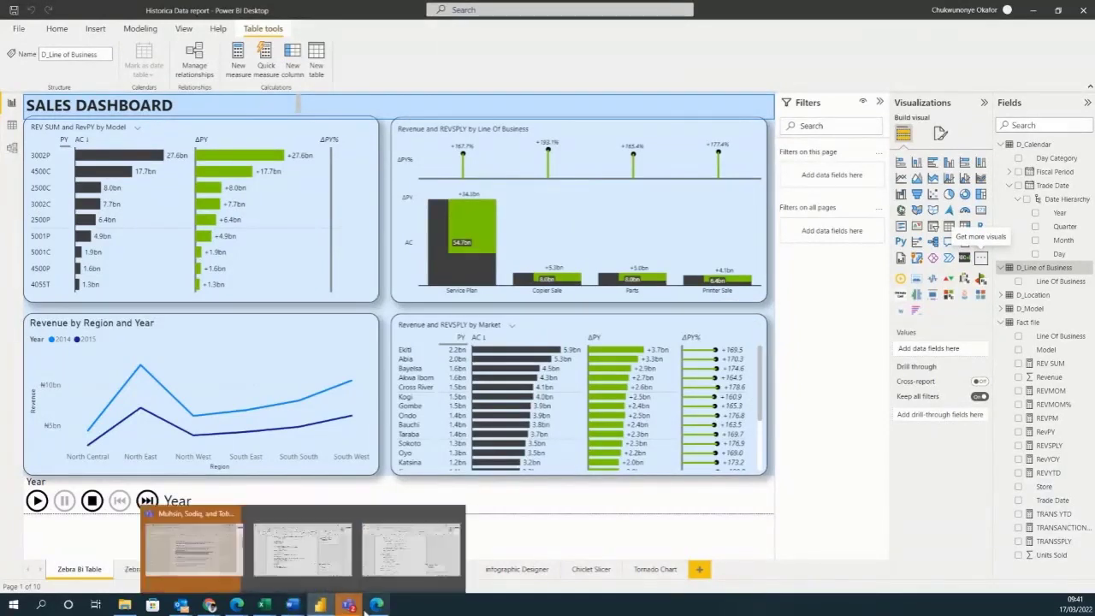
Try placing an empty Zebra BI Tables visual on the Zebra BI Table page and remove it.
{"action": "mouse_move", "coordinate": [228, 609]}
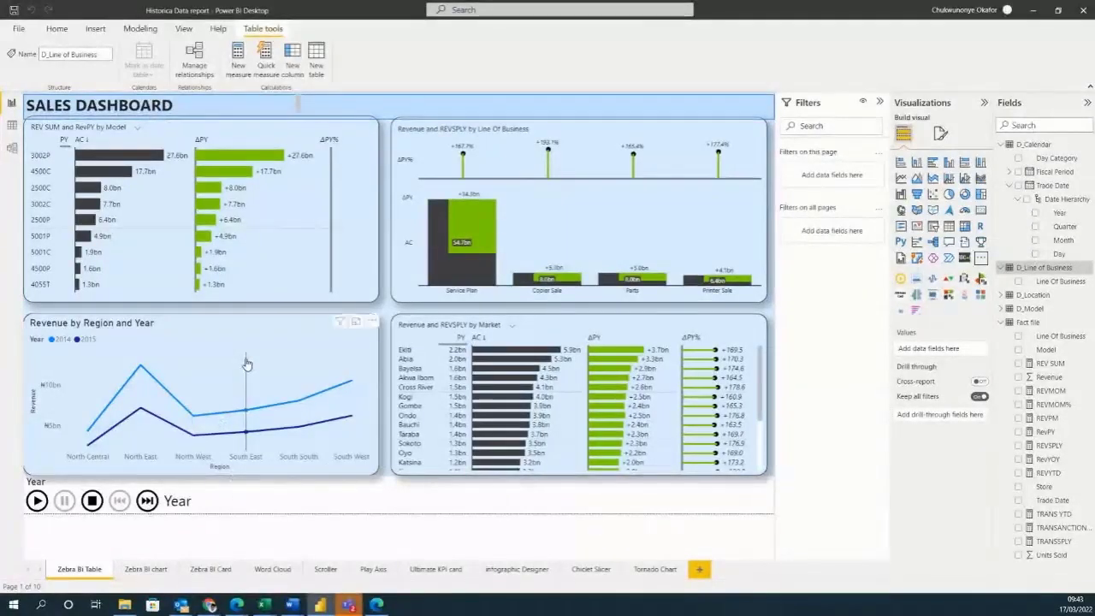
{"action": "mouse_move", "coordinate": [245, 363]}
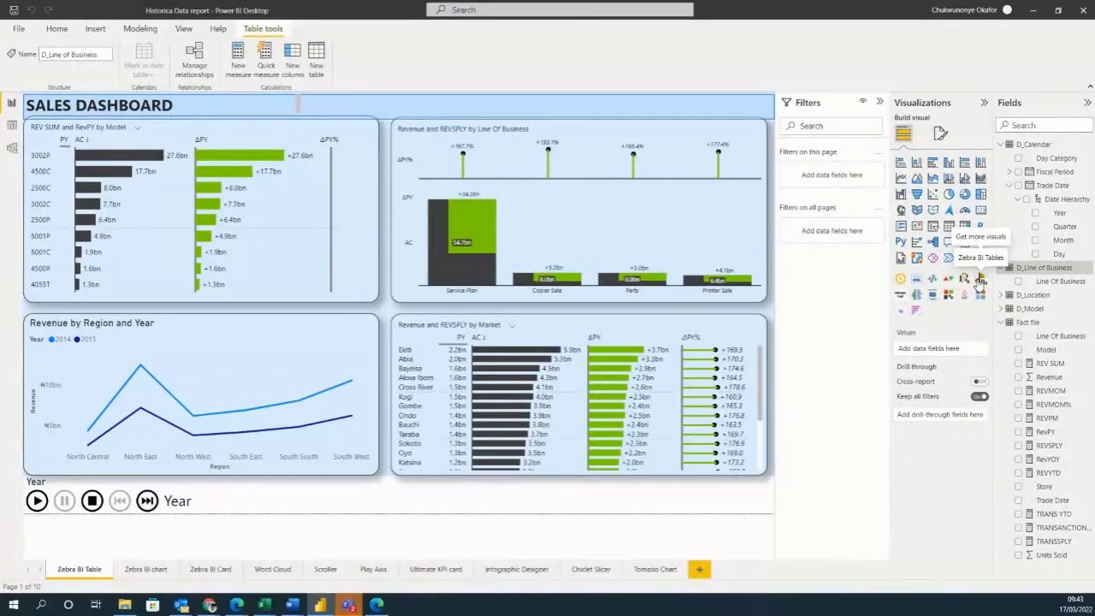
{"action": "left_click", "coordinate": [980, 278]}
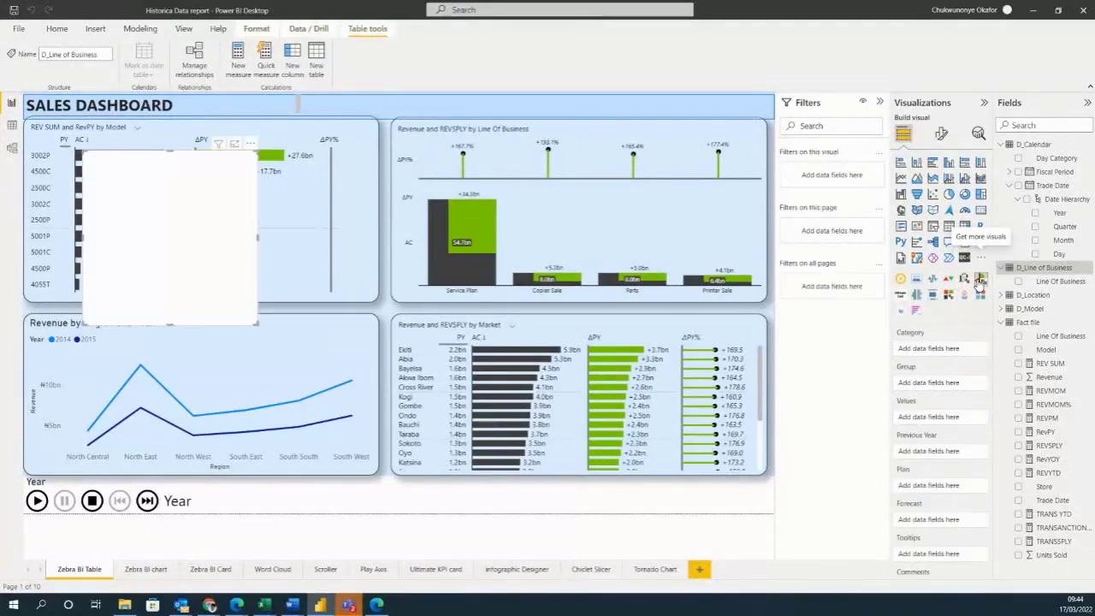
{"action": "left_click", "coordinate": [250, 144]}
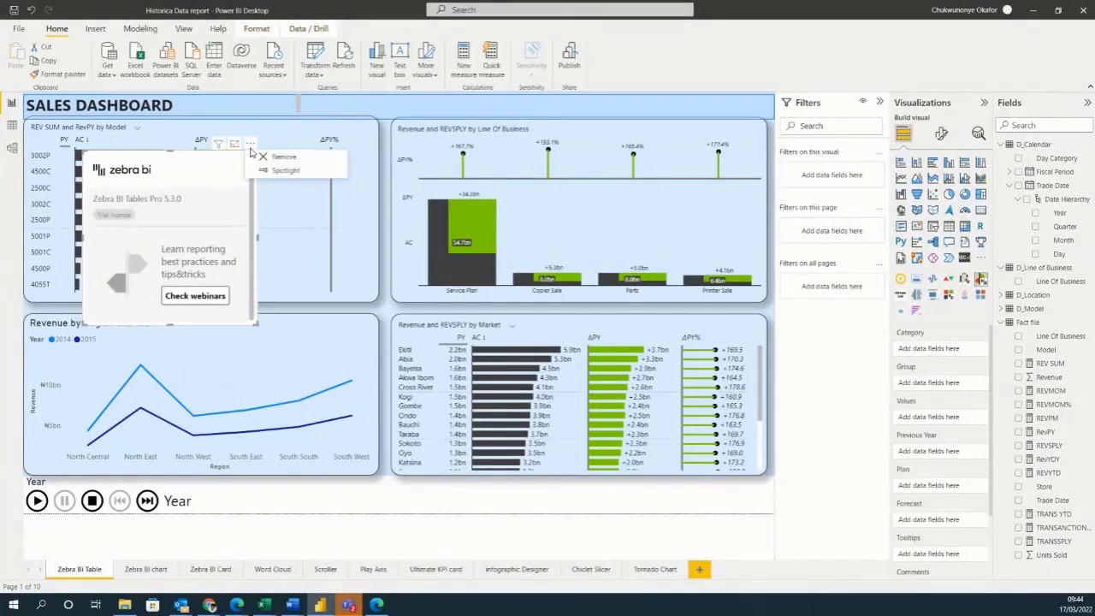
{"action": "left_click", "coordinate": [260, 161]}
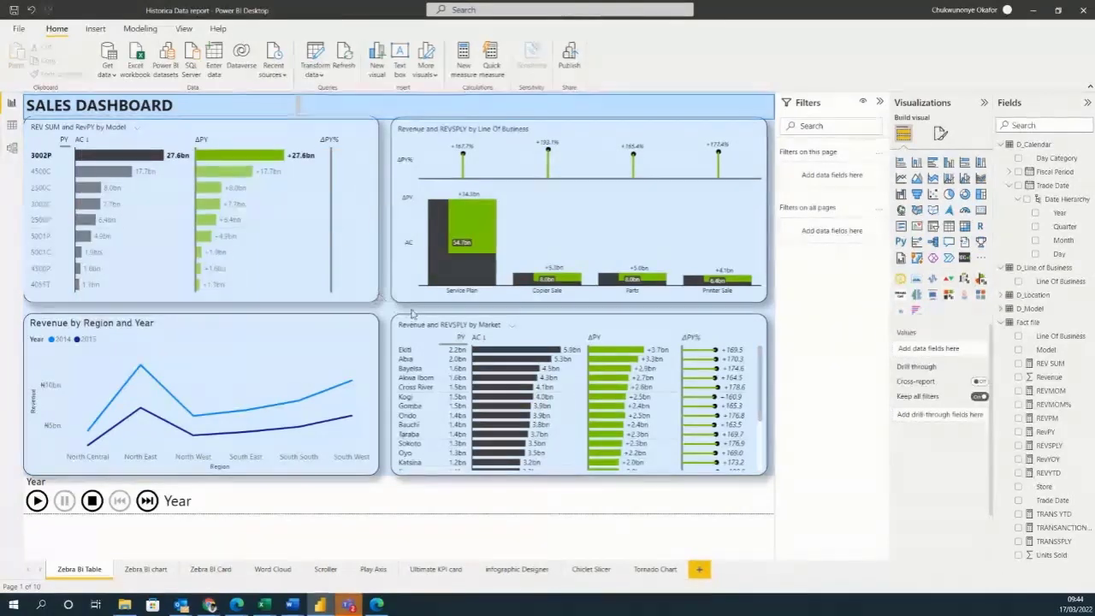
Clear the Revenue, REVSPLY and Market fields from the "Revenue and REVSPLY by Market" visual.
{"action": "left_click", "coordinate": [436, 331]}
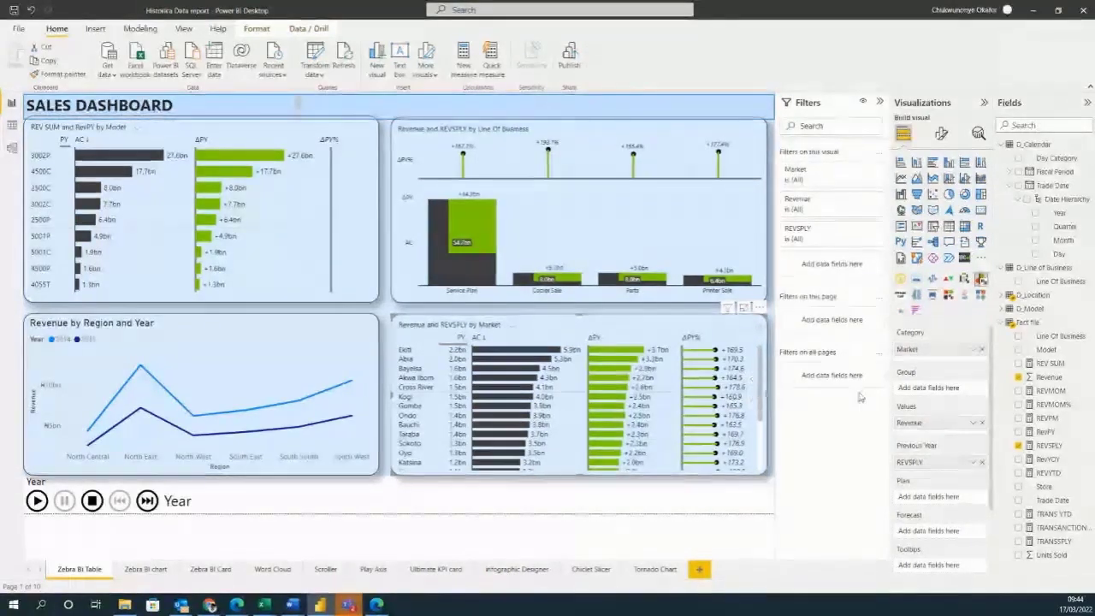
{"action": "left_click", "coordinate": [982, 422]}
{"action": "left_click", "coordinate": [982, 456]}
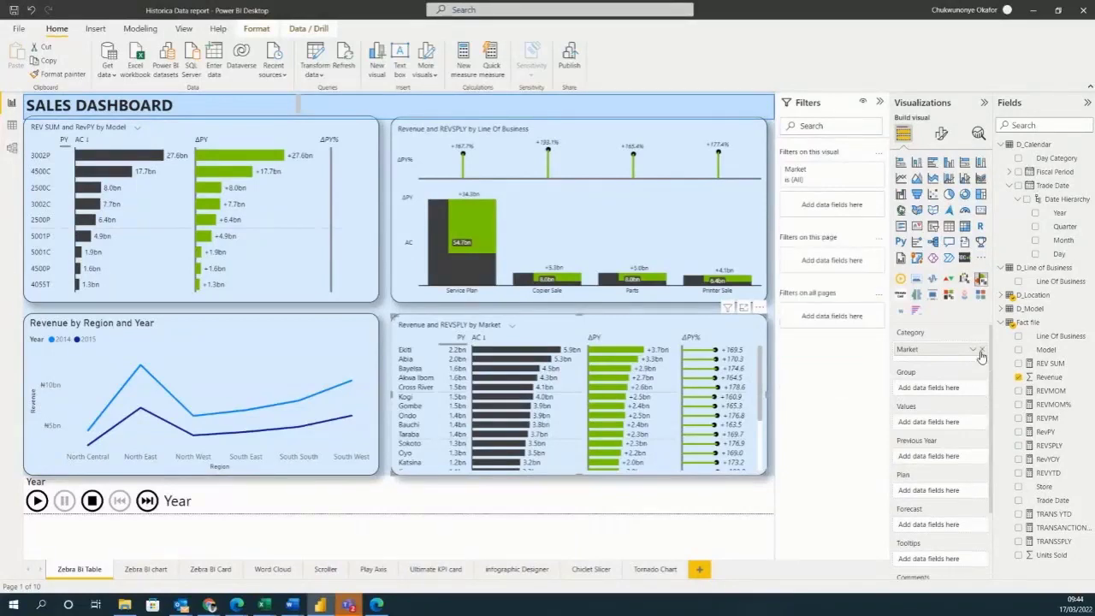
{"action": "left_click", "coordinate": [981, 352]}
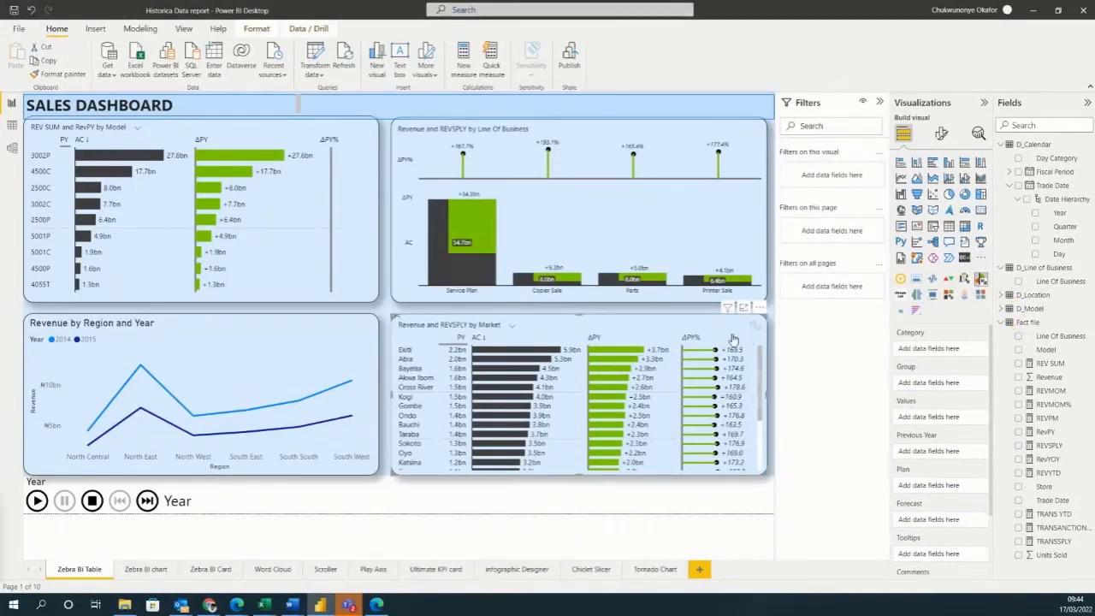
{"action": "left_click", "coordinate": [982, 282]}
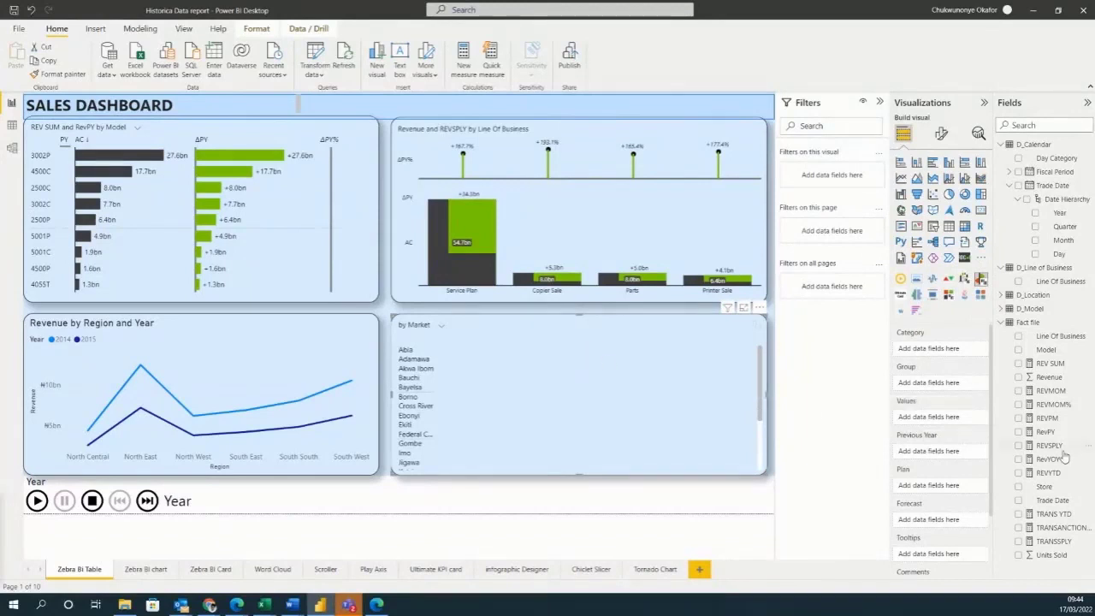
Fill the emptied Zebra BI table with REV SUM as values, REVSPLY as previous year and Market as category.
{"action": "left_click", "coordinate": [1018, 363]}
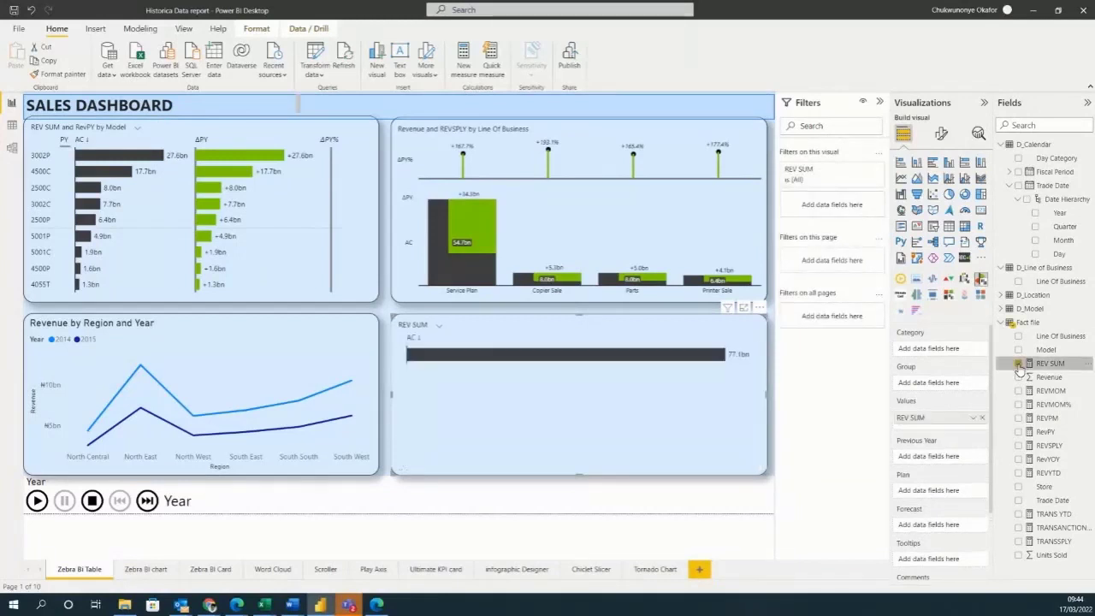
{"action": "left_click", "coordinate": [1017, 364]}
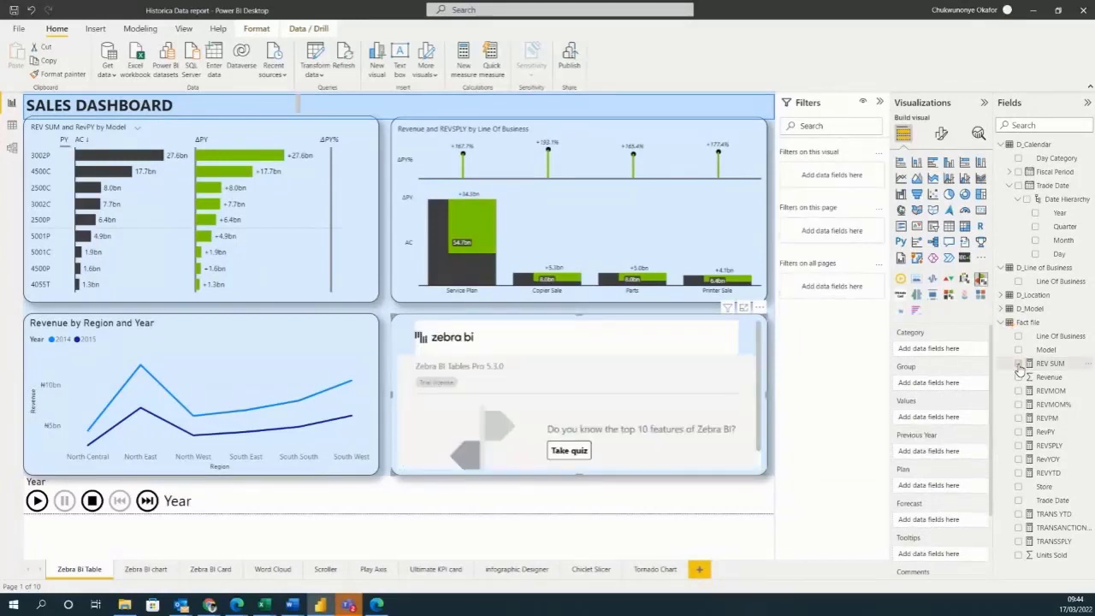
{"action": "left_click", "coordinate": [1019, 366]}
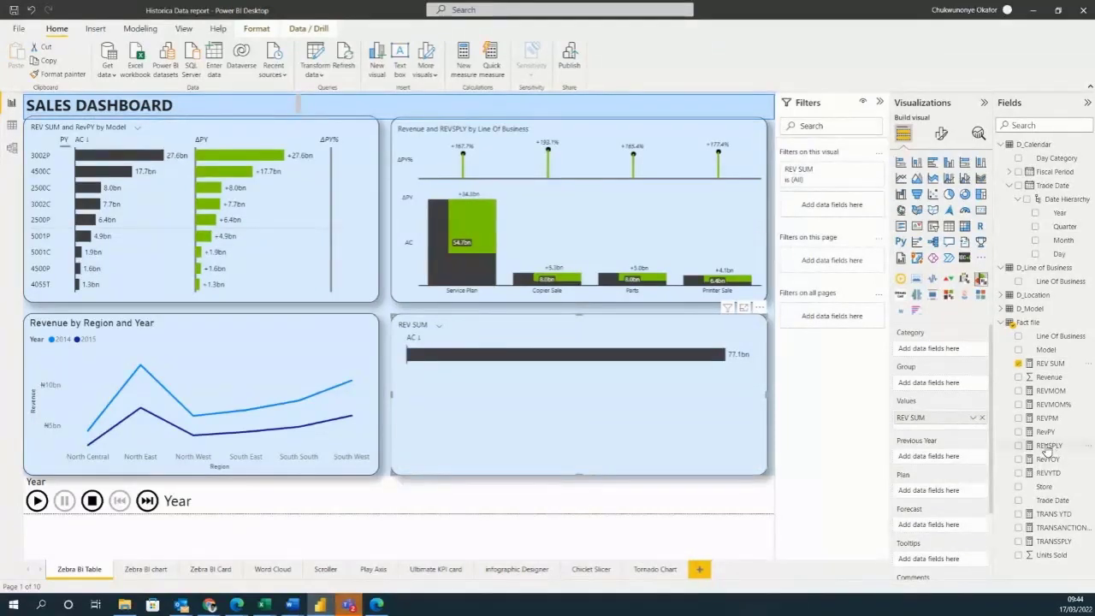
{"action": "left_click_drag", "start_coordinate": [1047, 450], "coordinate": [941, 461]}
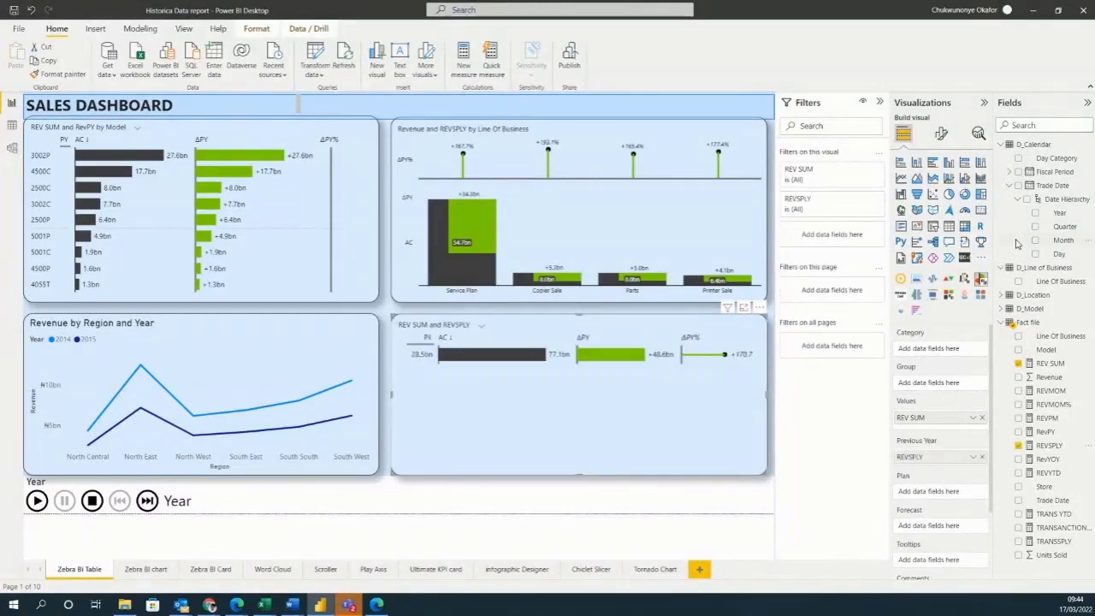
{"action": "left_click", "coordinate": [1002, 295]}
{"action": "left_click_drag", "start_coordinate": [1042, 315], "coordinate": [937, 356]}
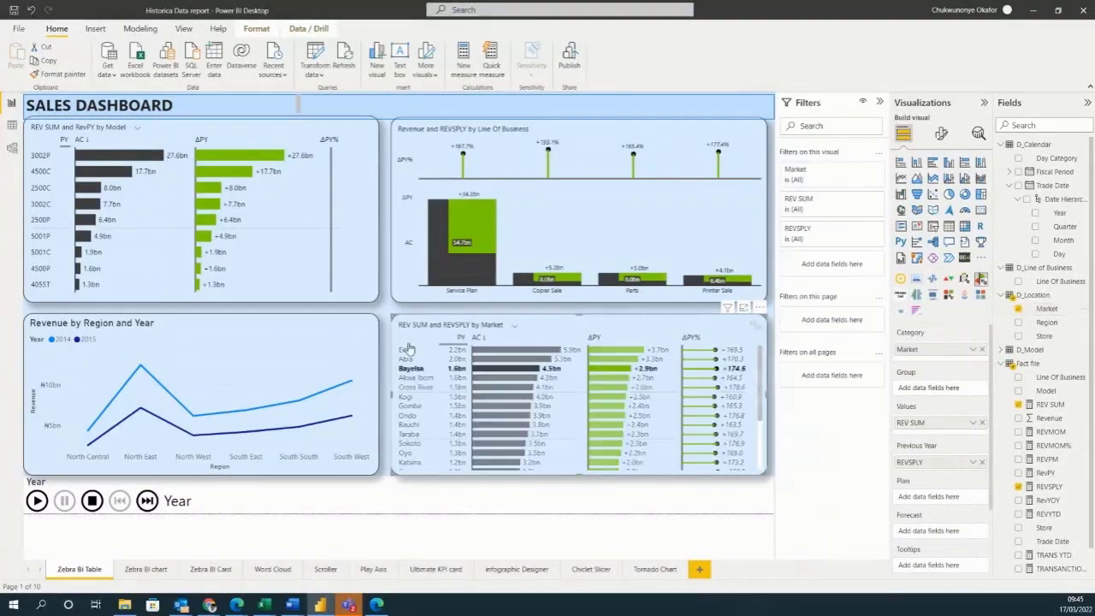
Show the REV SUM and REVSPLY by Market table in focus mode and examine its variance columns.
{"action": "left_click", "coordinate": [744, 308]}
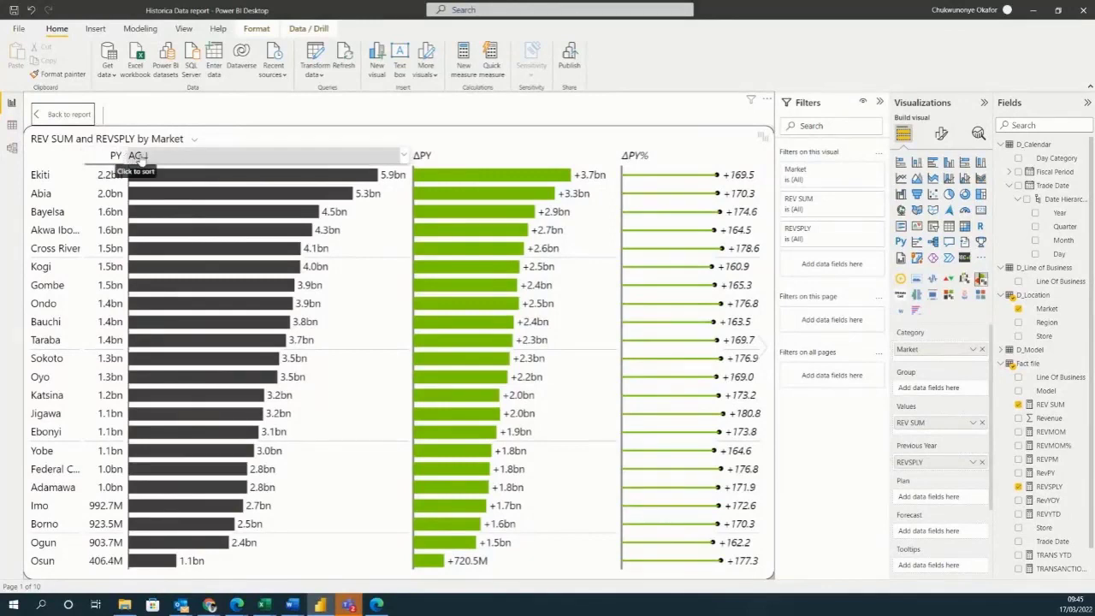
{"action": "mouse_move", "coordinate": [160, 181]}
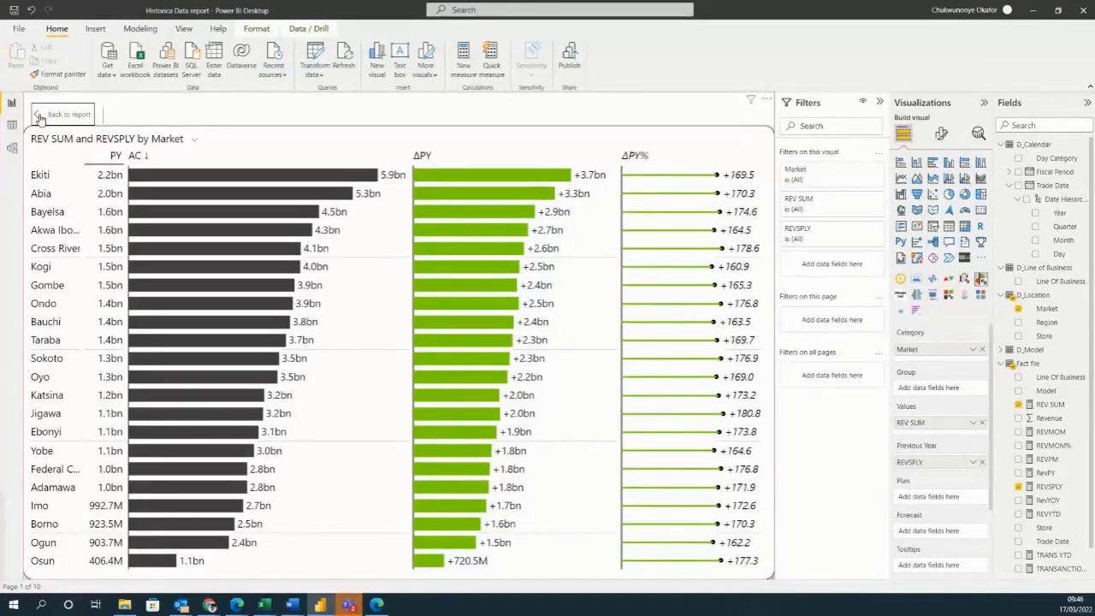
Return to the report and remove the empty paginated report visual from the Zebra BI chart page.
{"action": "left_click", "coordinate": [38, 118]}
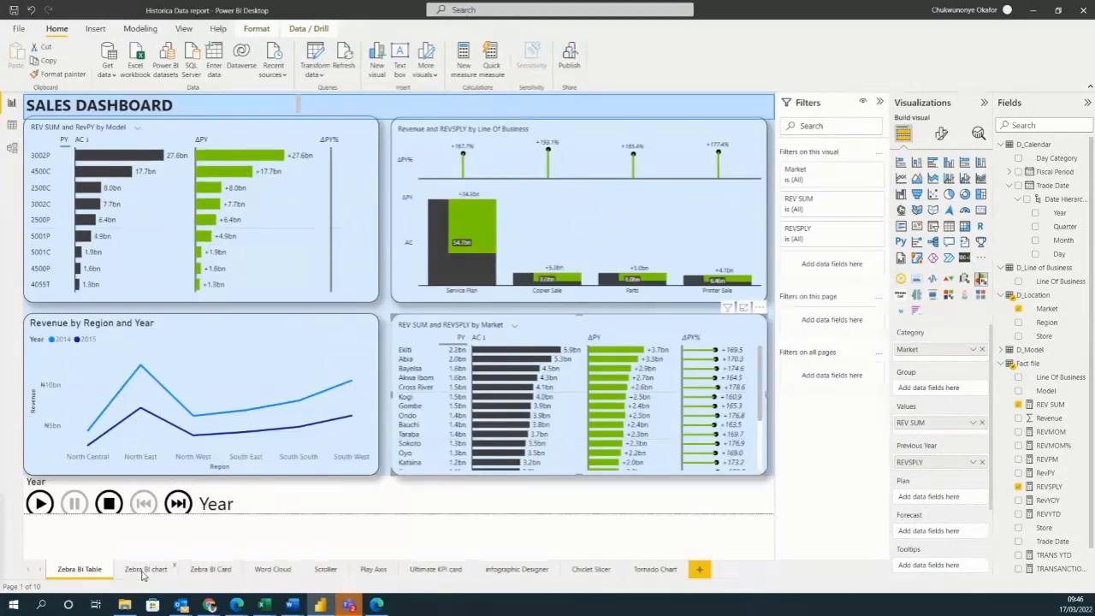
{"action": "left_click", "coordinate": [143, 570]}
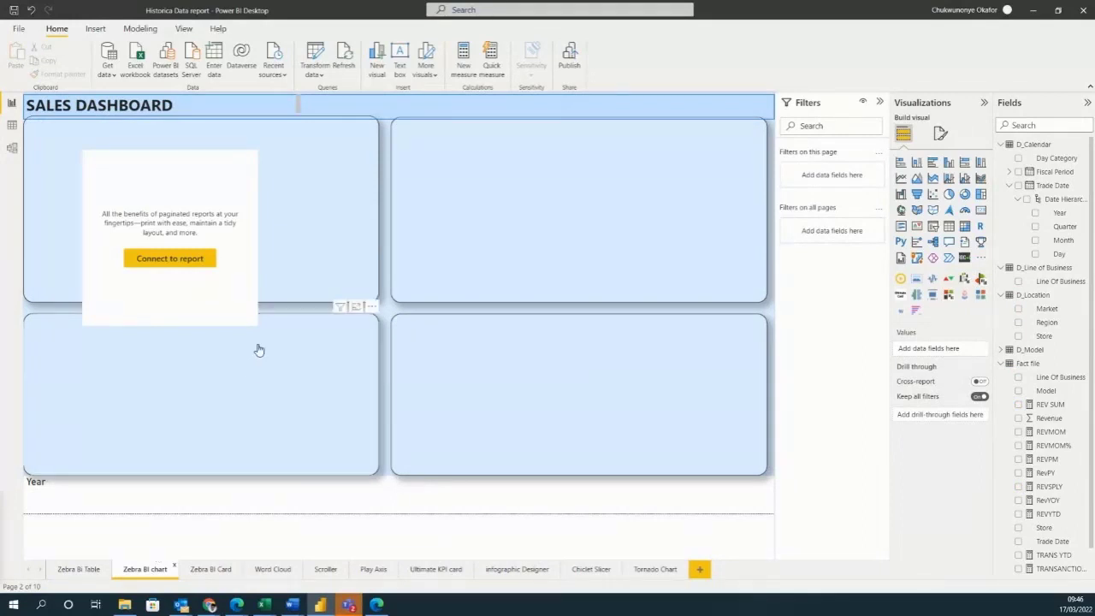
{"action": "left_click", "coordinate": [210, 569]}
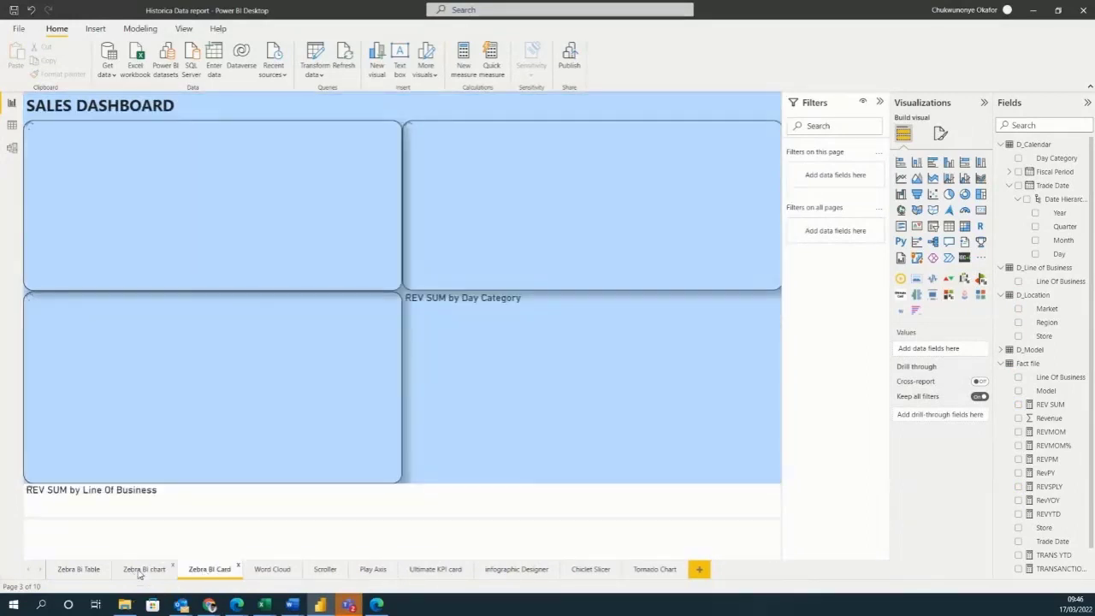
{"action": "left_click", "coordinate": [141, 568]}
{"action": "left_click", "coordinate": [181, 261]}
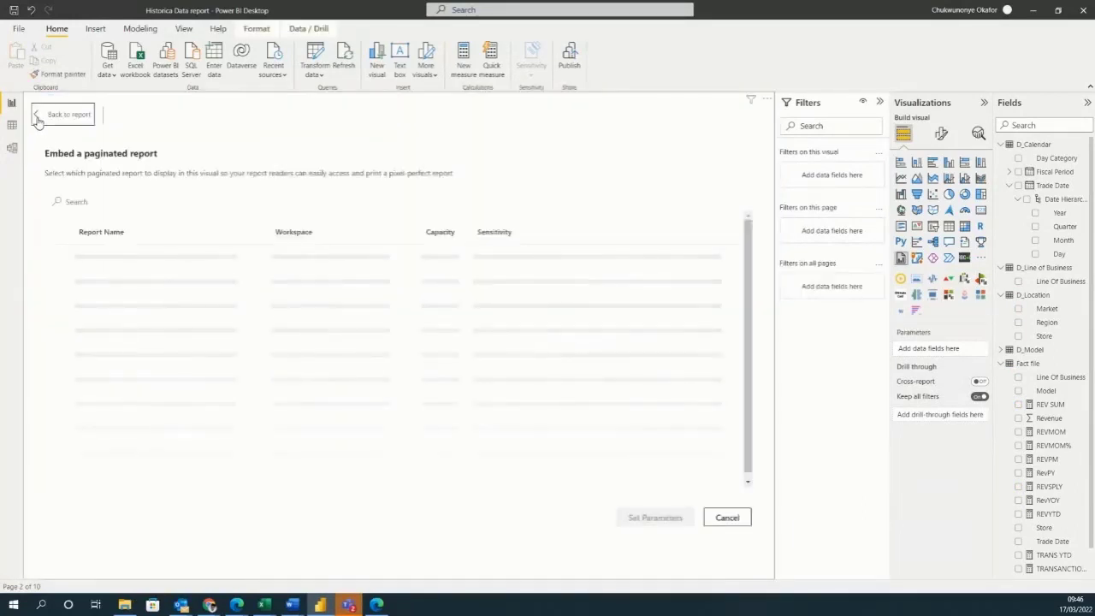
{"action": "left_click", "coordinate": [38, 116]}
{"action": "left_click", "coordinate": [249, 148]}
{"action": "left_click", "coordinate": [282, 170]}
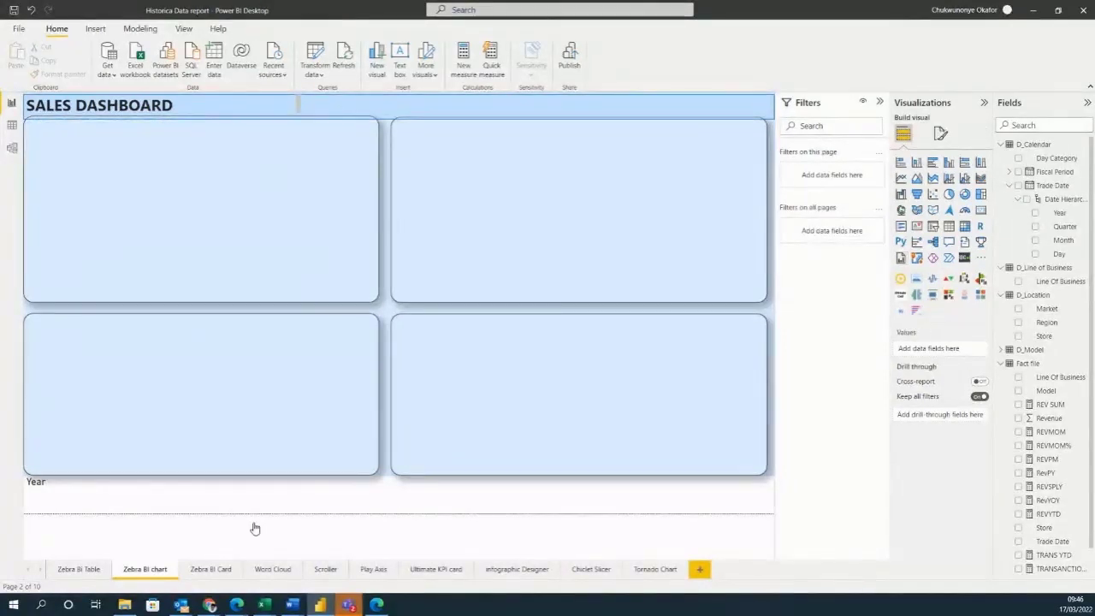
Show the REV SUM card from the Zebra BI Card page in focus mode and examine its line-of-business trend.
{"action": "left_click", "coordinate": [210, 569]}
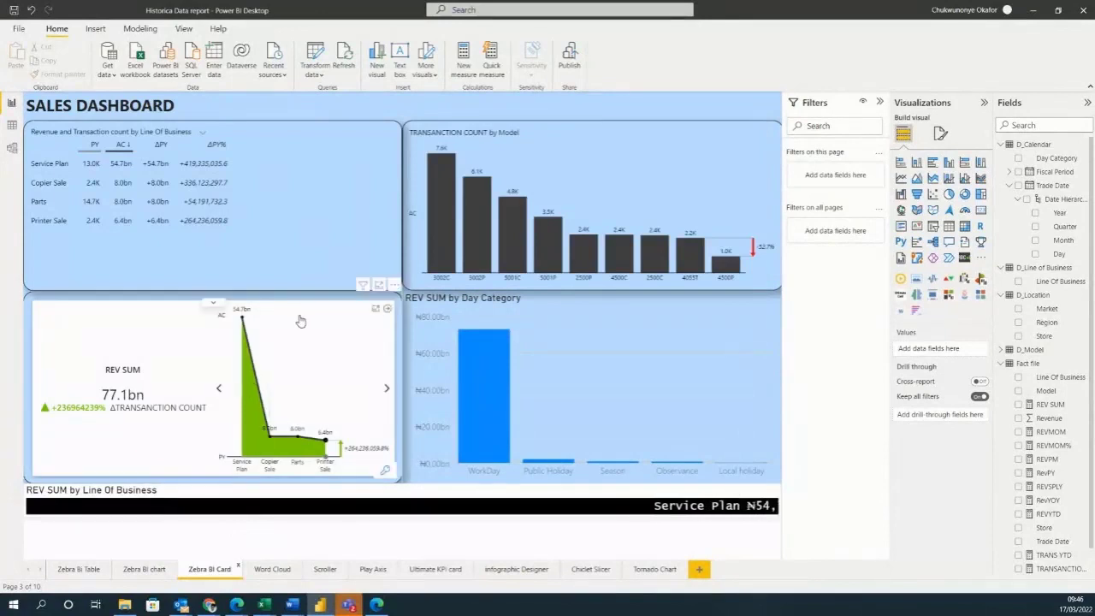
{"action": "left_click", "coordinate": [379, 288]}
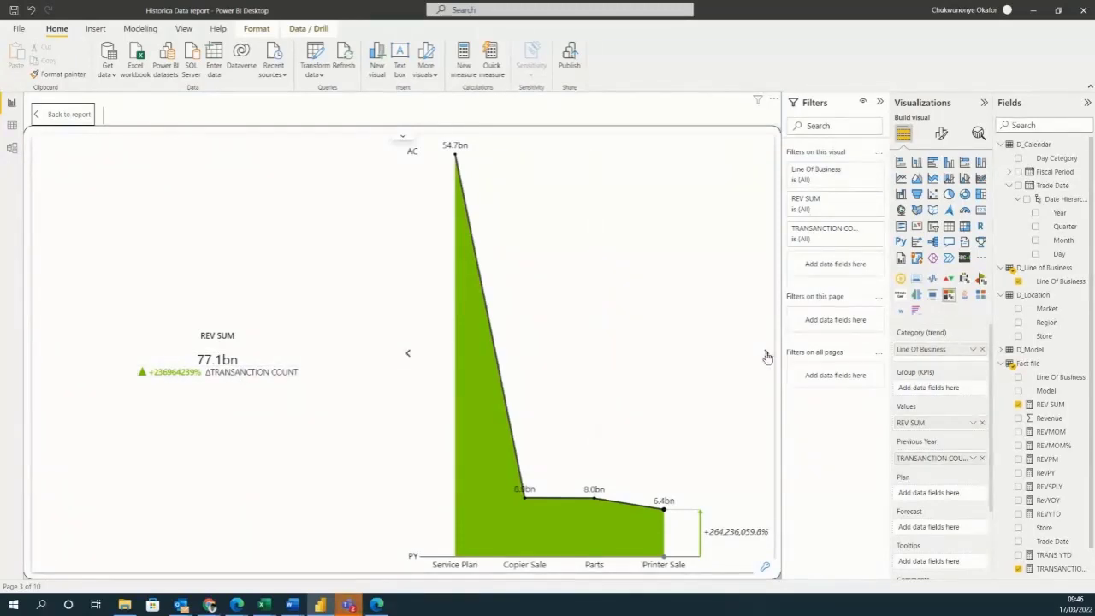
{"action": "mouse_move", "coordinate": [684, 560]}
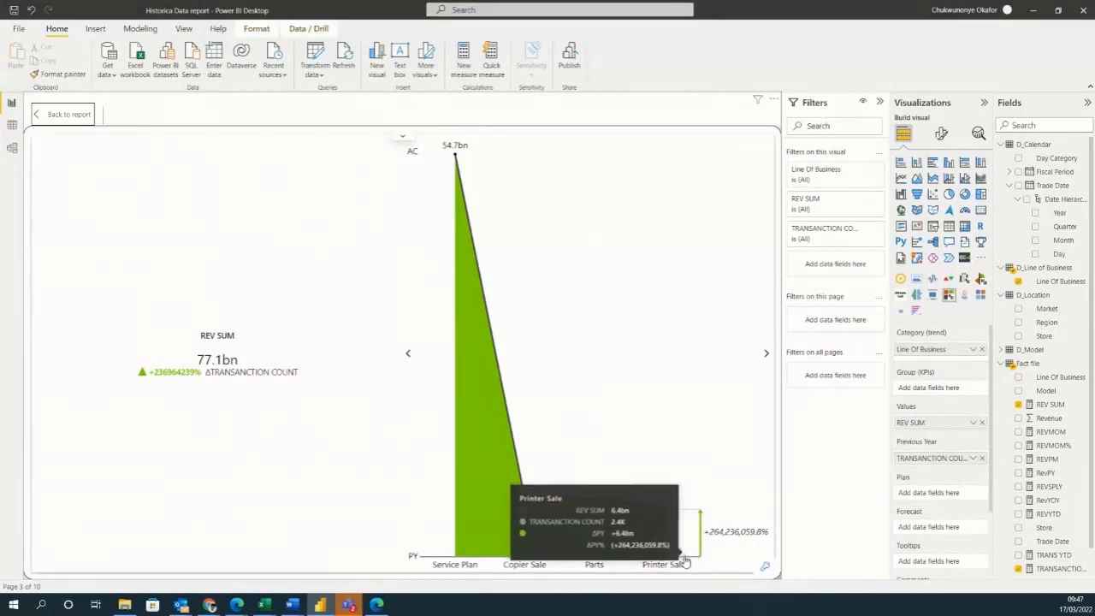
{"action": "mouse_move", "coordinate": [587, 528]}
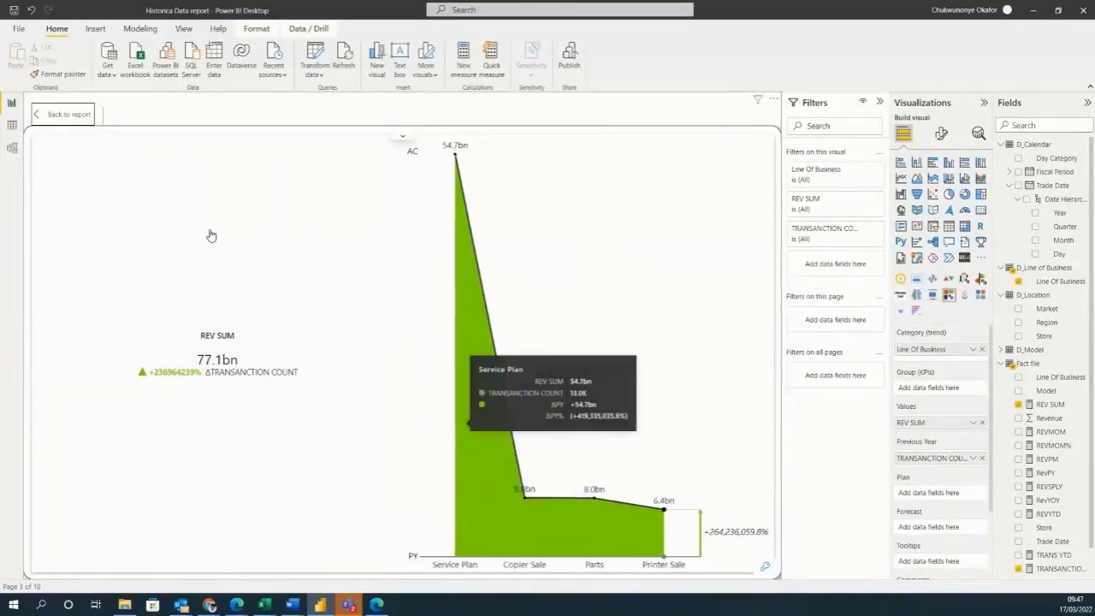
{"action": "left_click", "coordinate": [35, 122]}
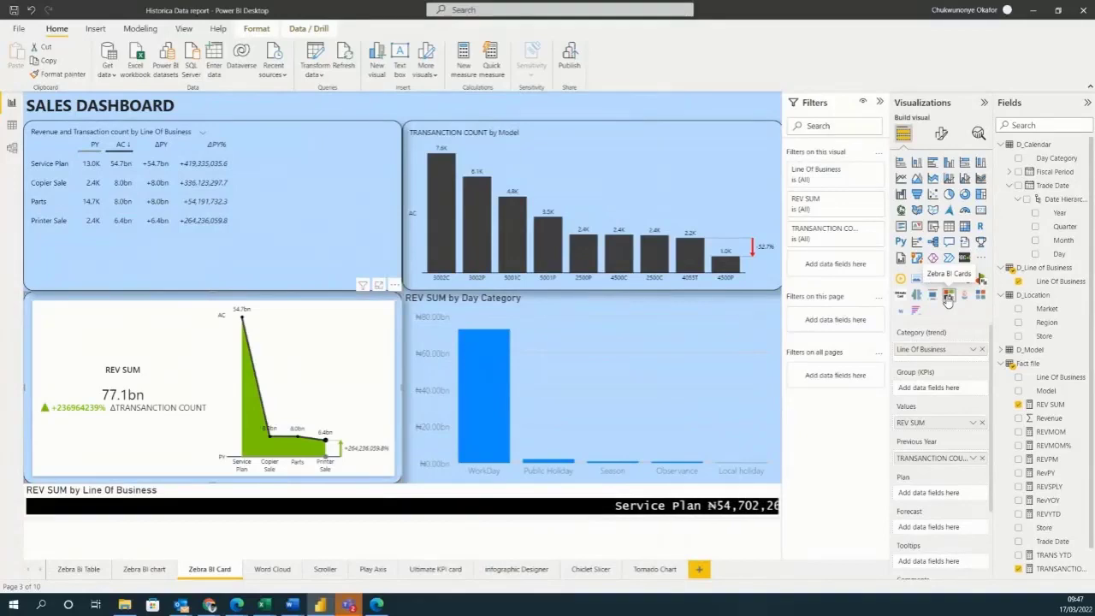
Replace the transaction count with REVSPLY as the previous-year measure of the REV SUM card.
{"action": "left_click", "coordinate": [982, 458]}
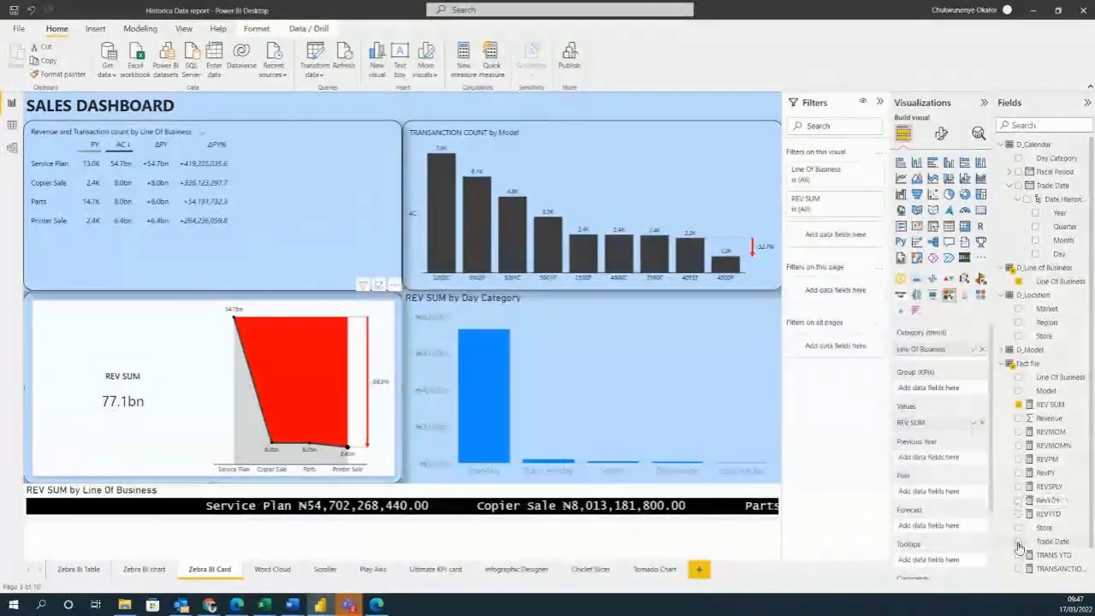
{"action": "scroll", "coordinate": [1017, 505], "scroll_direction": "down", "scroll_amount": 1}
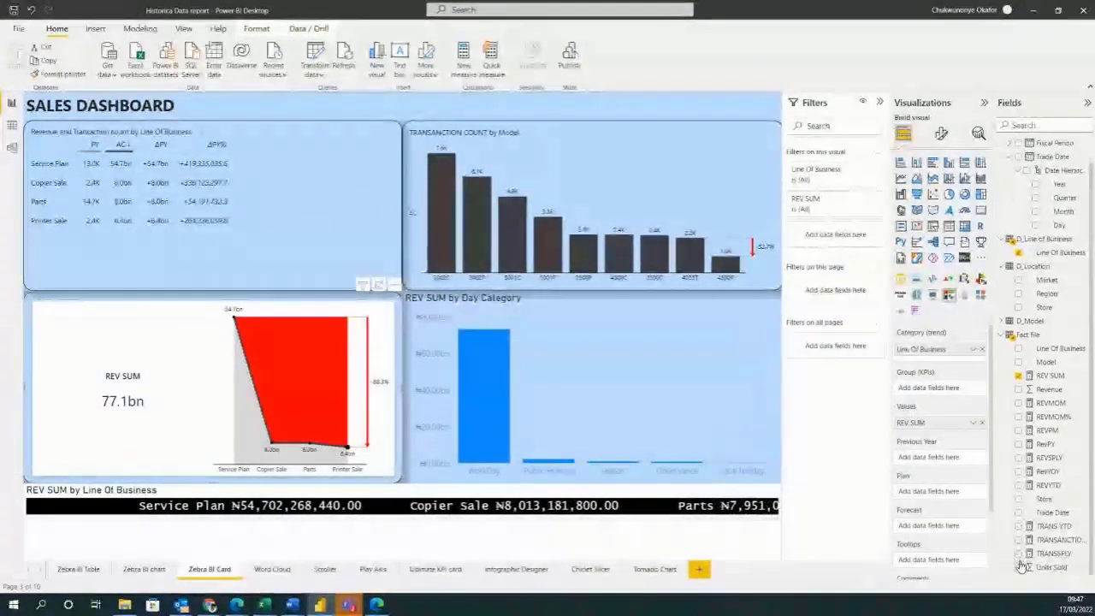
{"action": "left_click", "coordinate": [1017, 458]}
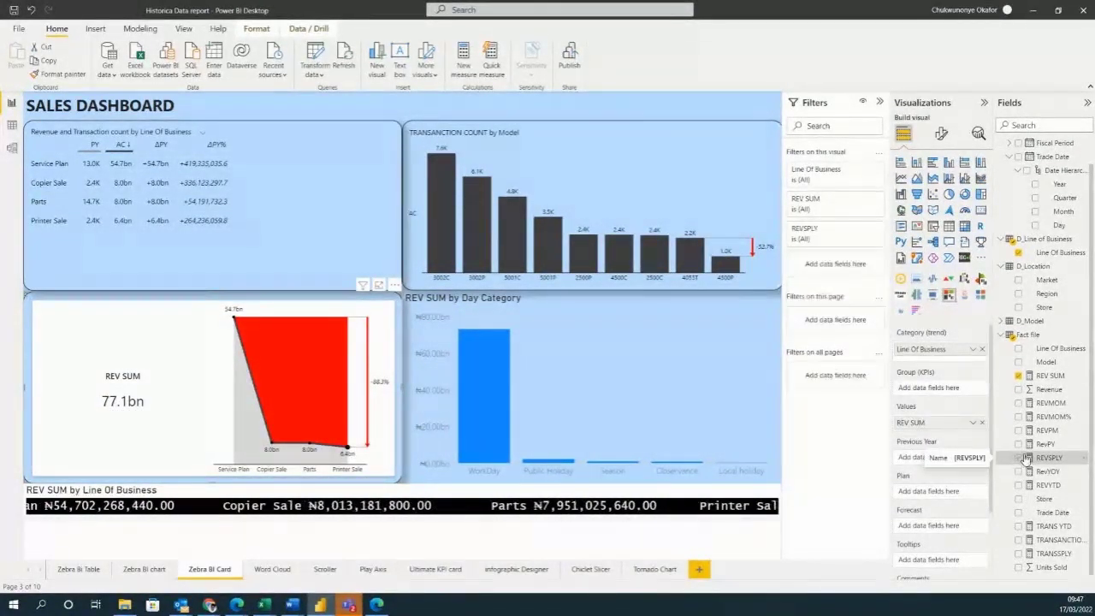
{"action": "left_click_drag", "start_coordinate": [1020, 459], "coordinate": [1046, 447]}
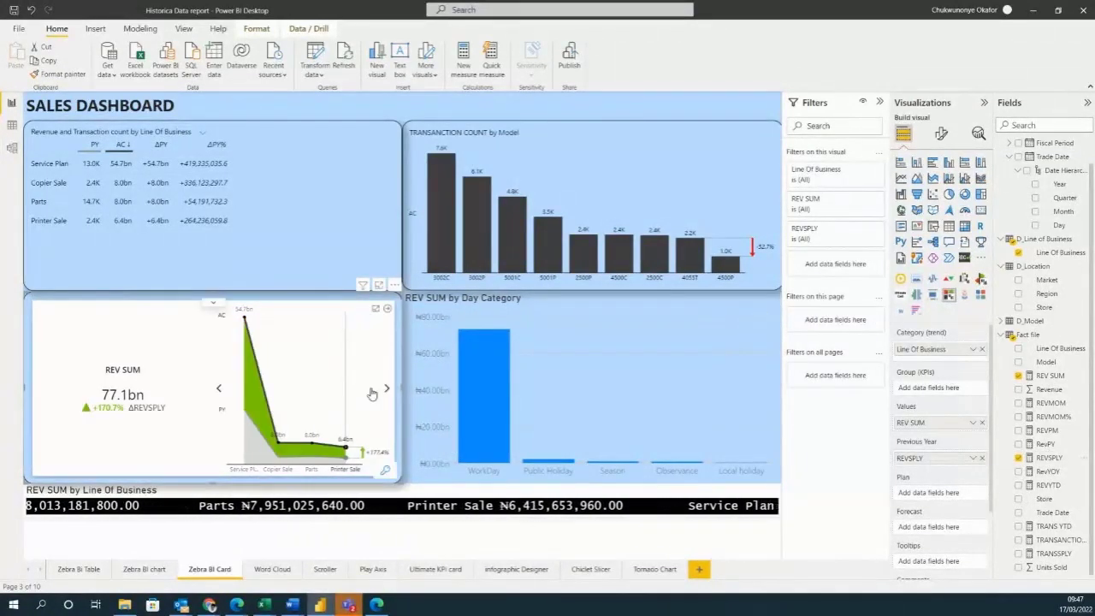
Examine the REV SUM card's variance against REVSPLY for Printer Sale, also in focus mode.
{"action": "mouse_move", "coordinate": [380, 342]}
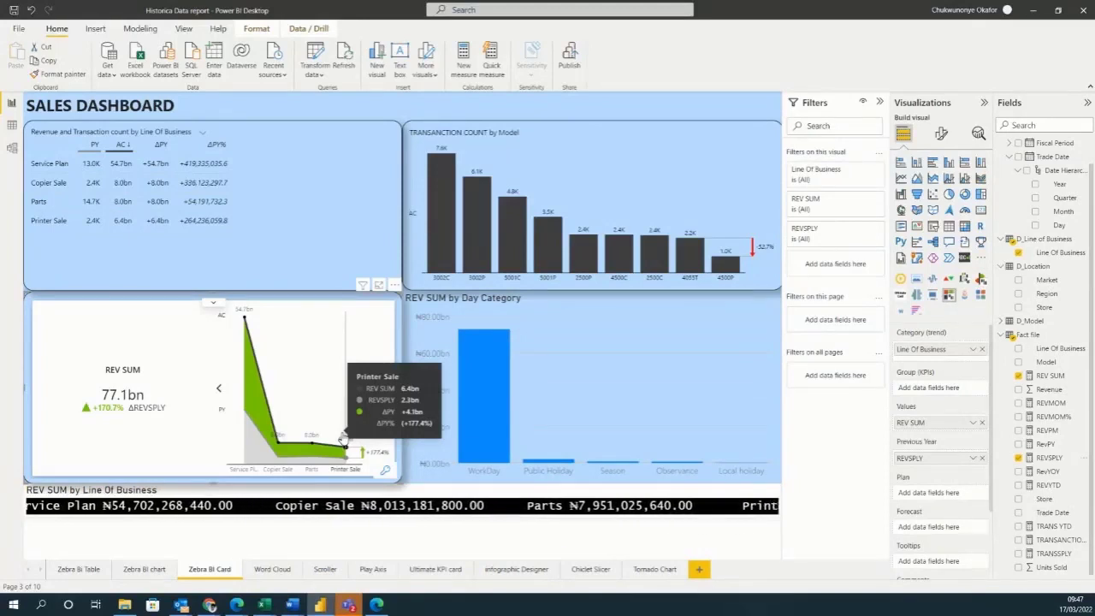
{"action": "left_click", "coordinate": [378, 285]}
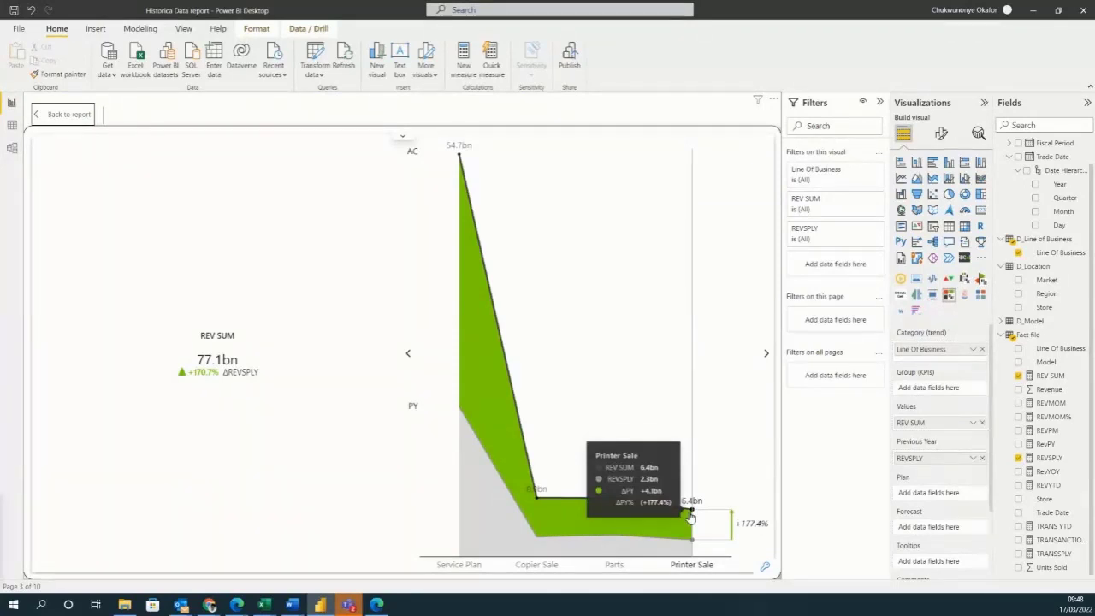
{"action": "left_click", "coordinate": [39, 117], "text": "ctrl"}
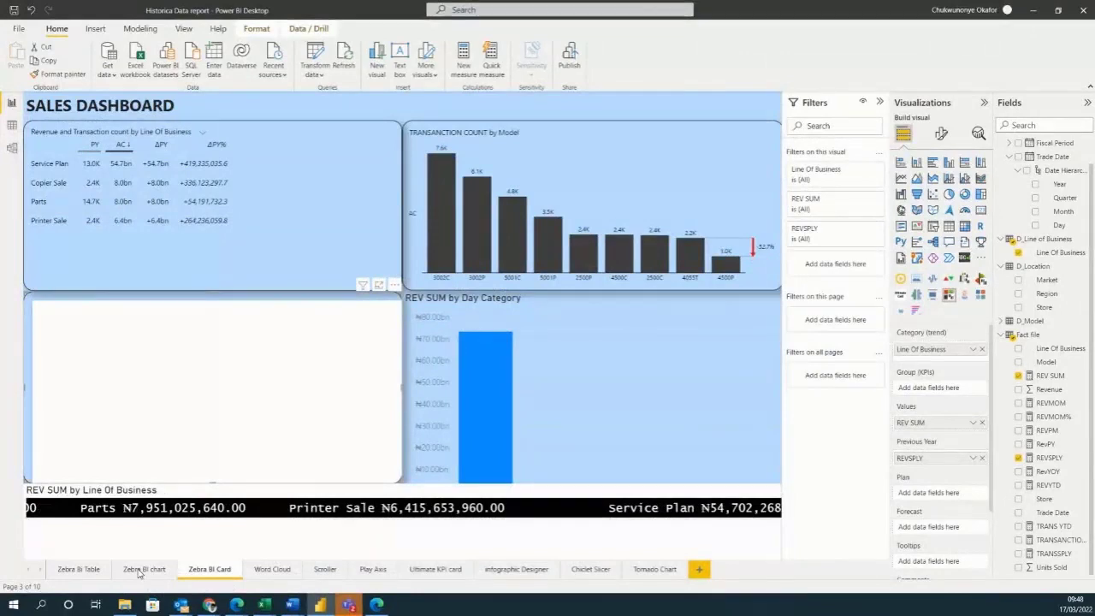
Show the Revenue and REVSPLY by Line Of Business chart from the Zebra BI chart page in focus mode and examine the Service Plan figures.
{"action": "left_click", "coordinate": [141, 570]}
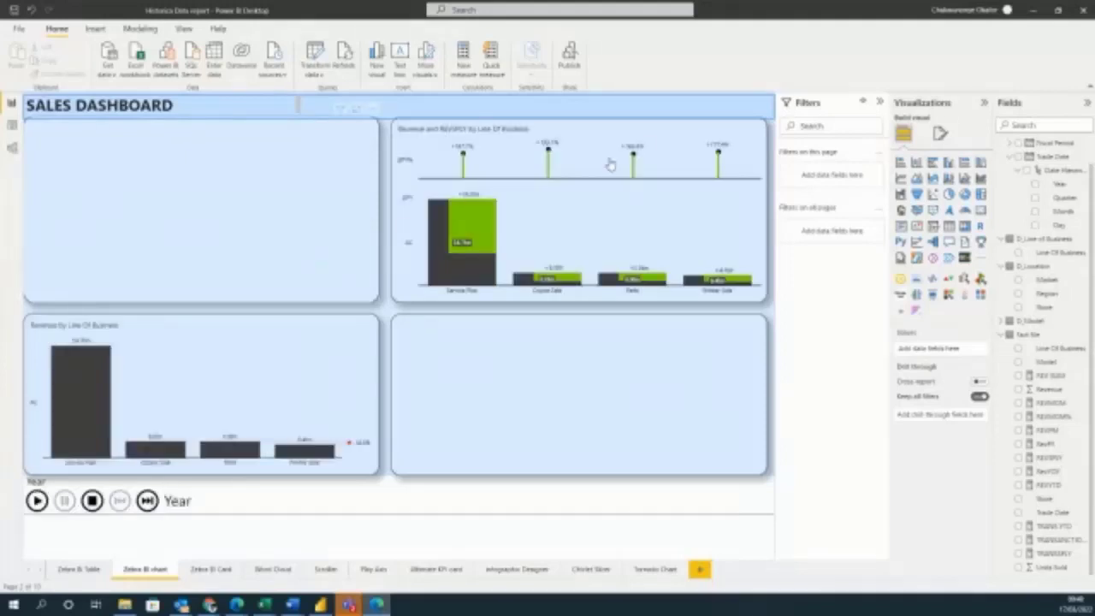
{"action": "left_click", "coordinate": [647, 142]}
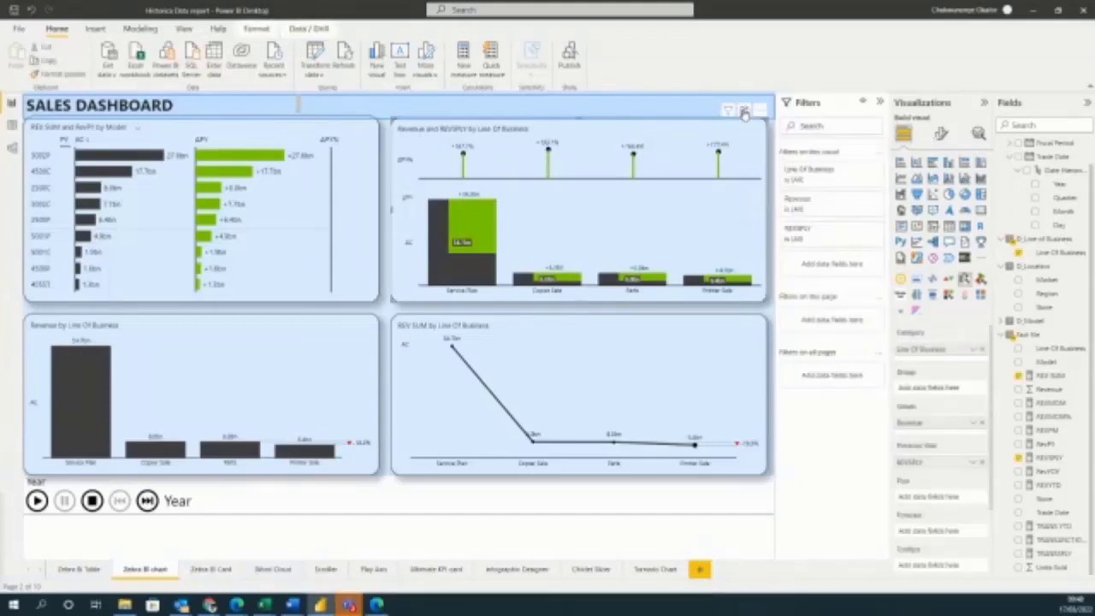
{"action": "left_click", "coordinate": [744, 112]}
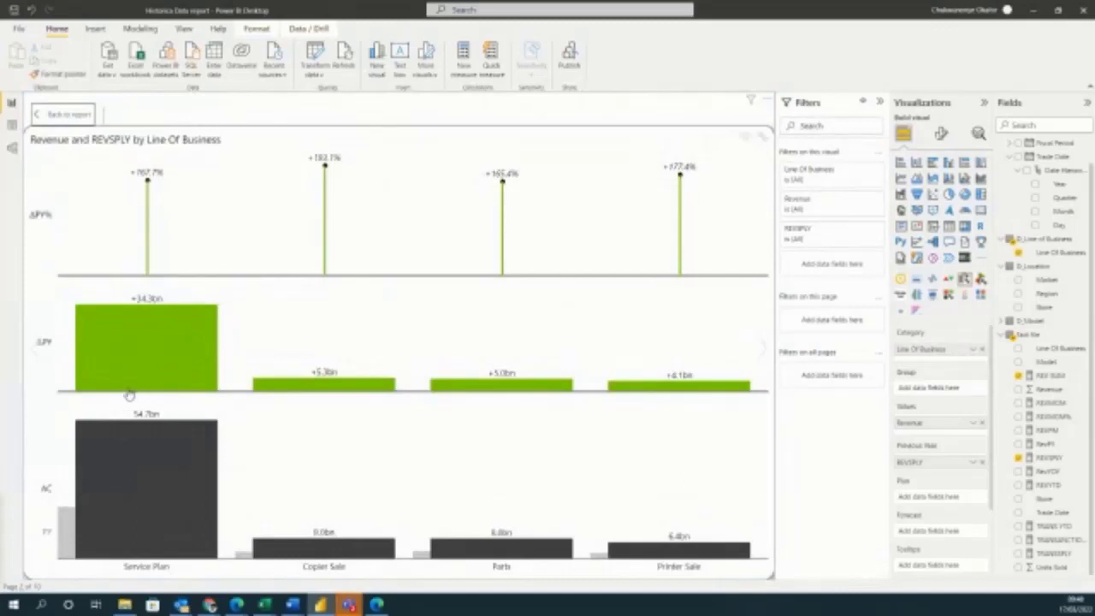
{"action": "mouse_move", "coordinate": [128, 357]}
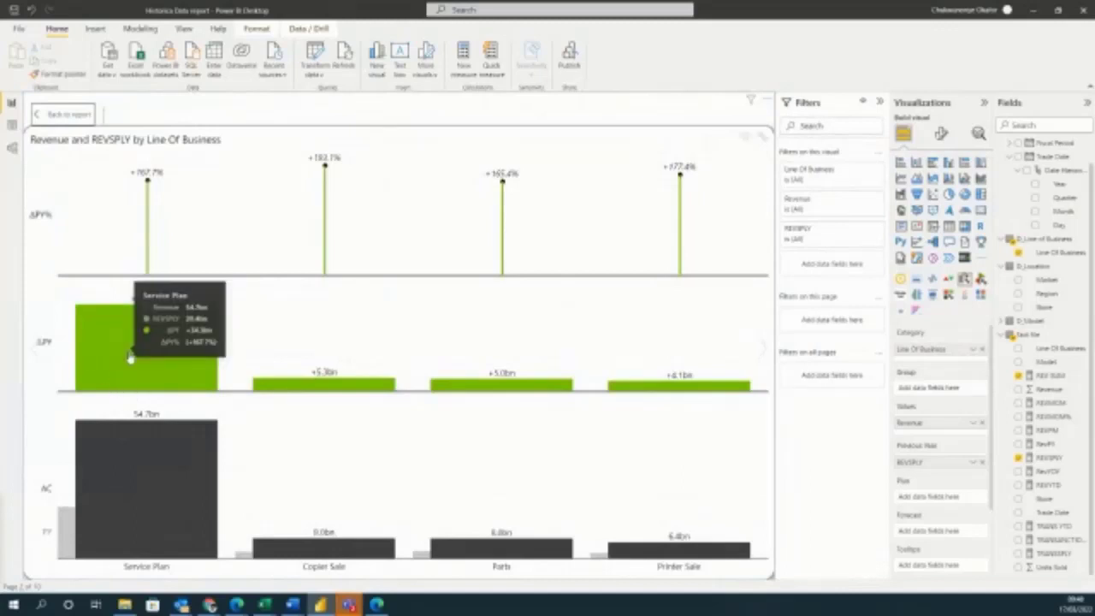
{"action": "left_click", "coordinate": [104, 511]}
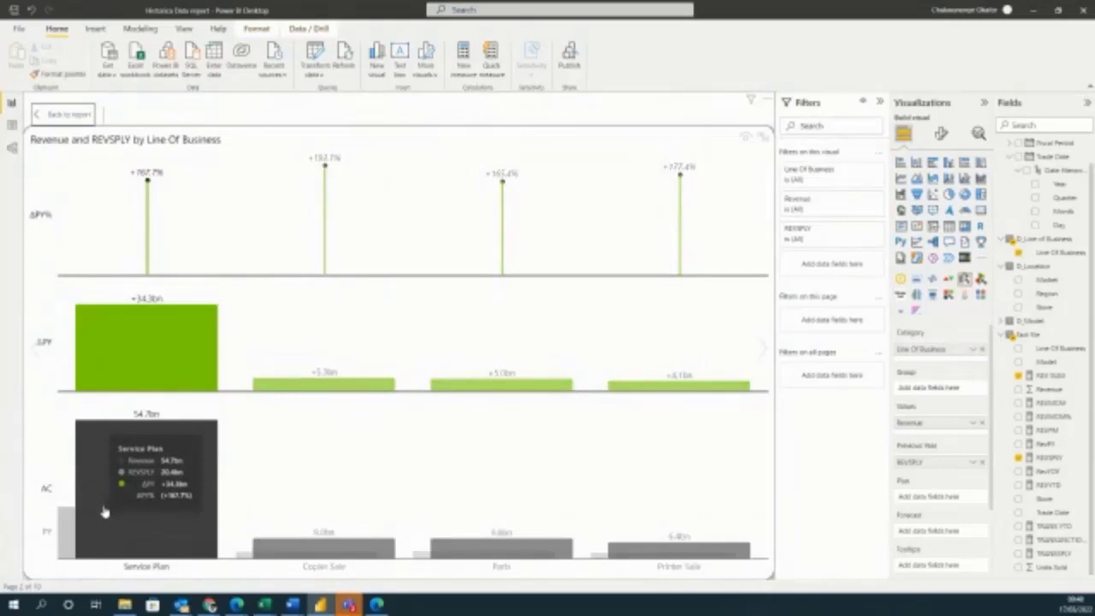
{"action": "left_click", "coordinate": [35, 114]}
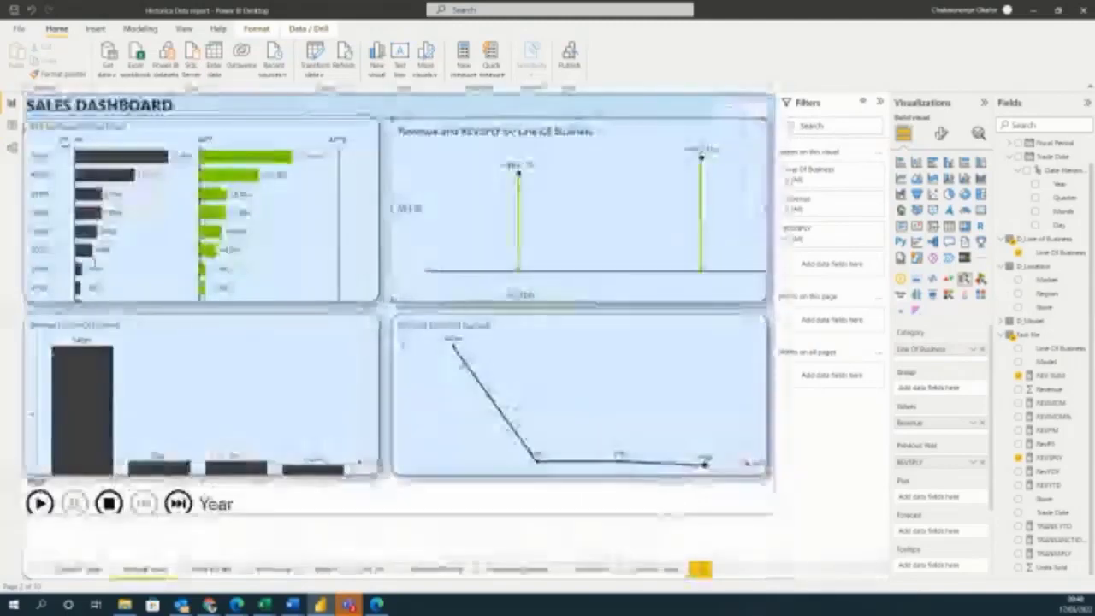
Show the REV SUM by Market word cloud from the Word Cloud page in focus mode and examine its fields and market names.
{"action": "left_click", "coordinate": [283, 571]}
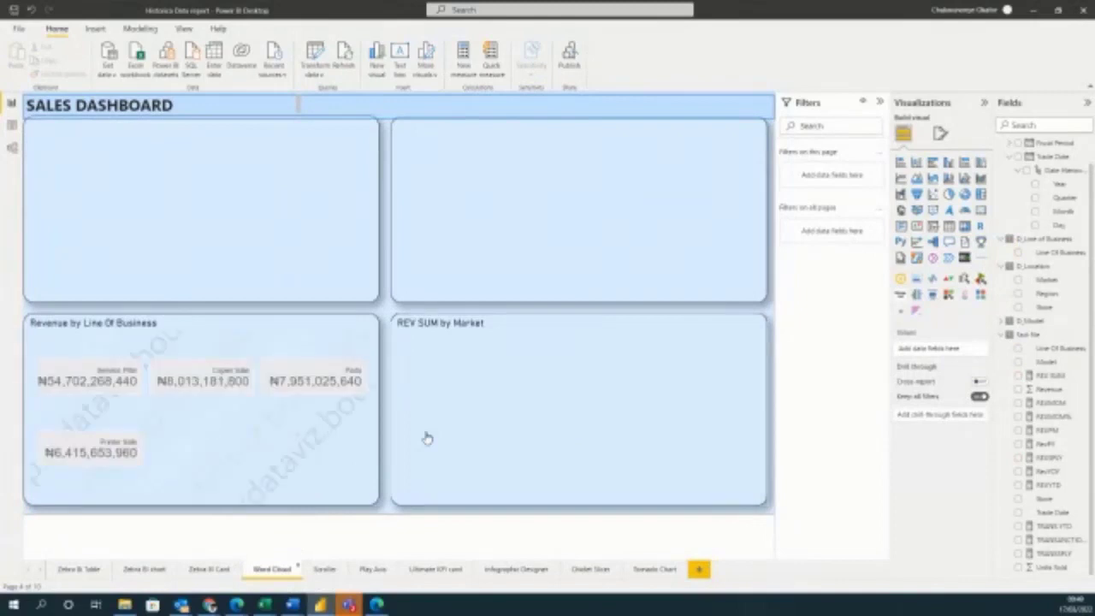
{"action": "mouse_move", "coordinate": [427, 438]}
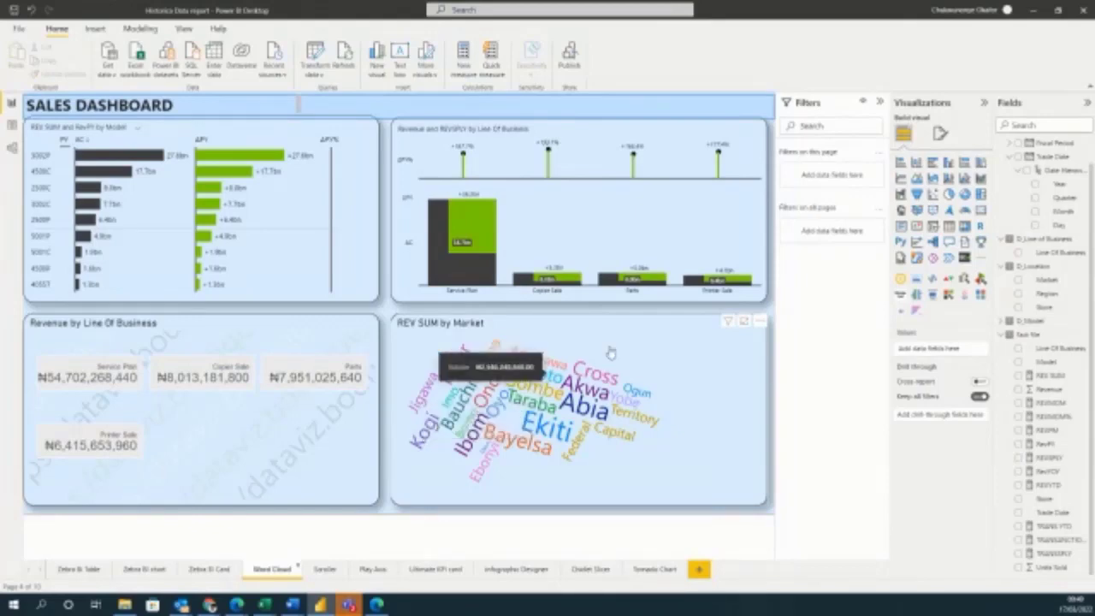
{"action": "left_click", "coordinate": [744, 325]}
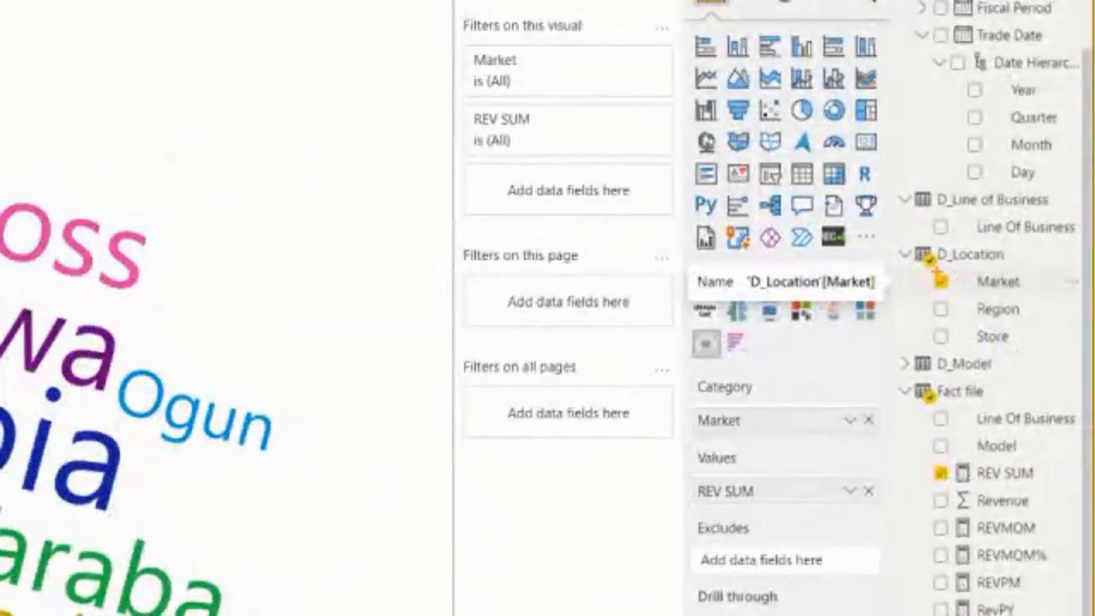
{"action": "left_click_drag", "start_coordinate": [922, 276], "coordinate": [963, 296]}
{"action": "left_click_drag", "start_coordinate": [1014, 301], "coordinate": [1052, 301]}
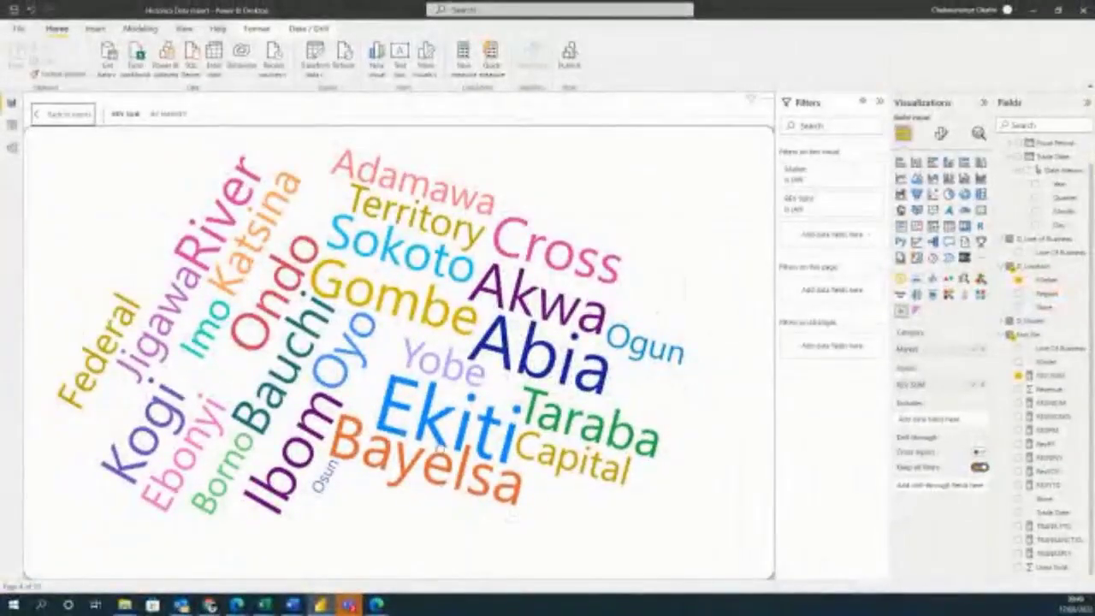
{"action": "mouse_move", "coordinate": [436, 428]}
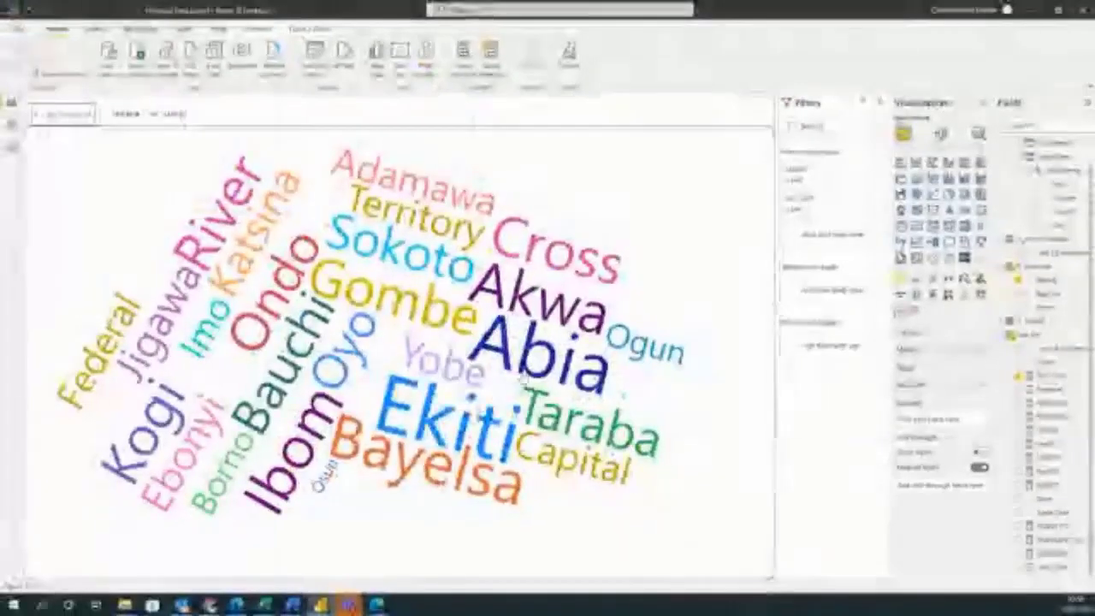
{"action": "mouse_move", "coordinate": [537, 359]}
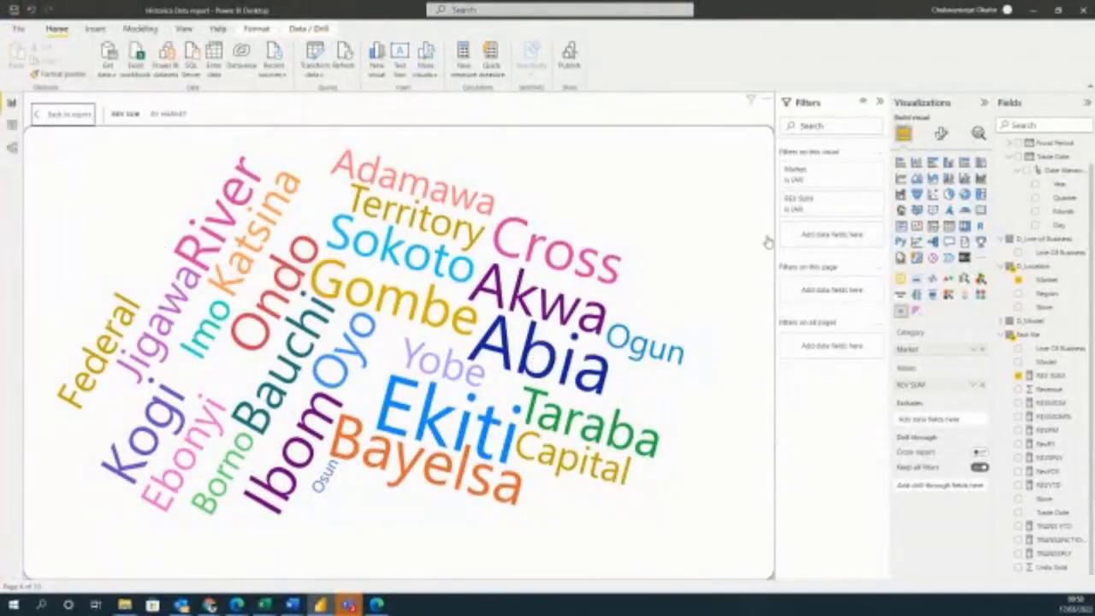
{"action": "key", "text": "Escape"}
Search the Power BI visuals gallery for "word" to locate the Word Cloud visual, then close the gallery.
{"action": "left_click", "coordinate": [915, 309]}
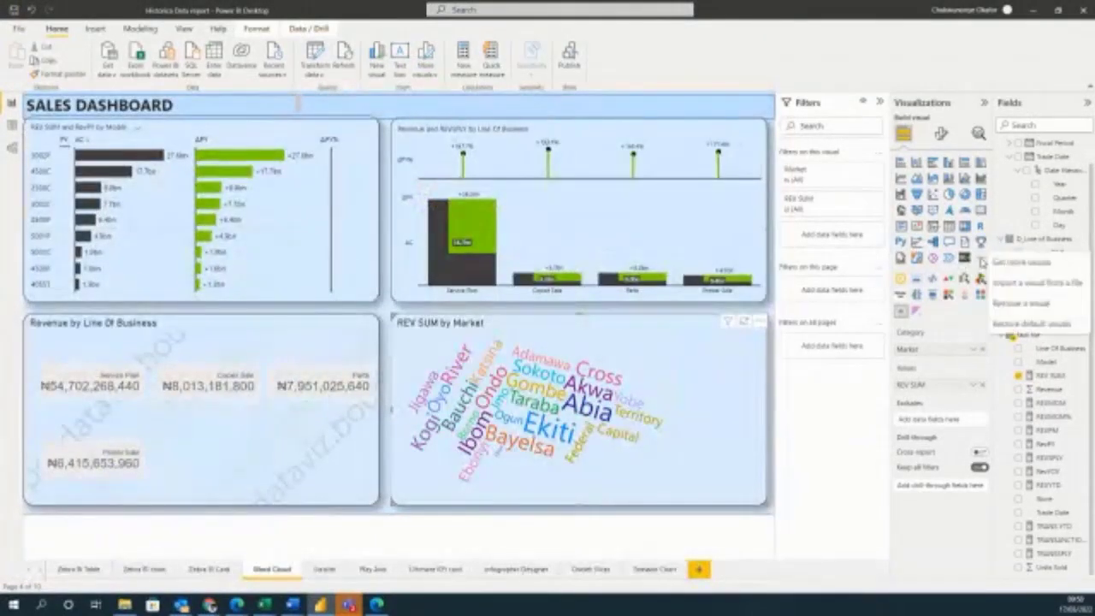
{"action": "left_click", "coordinate": [1023, 265]}
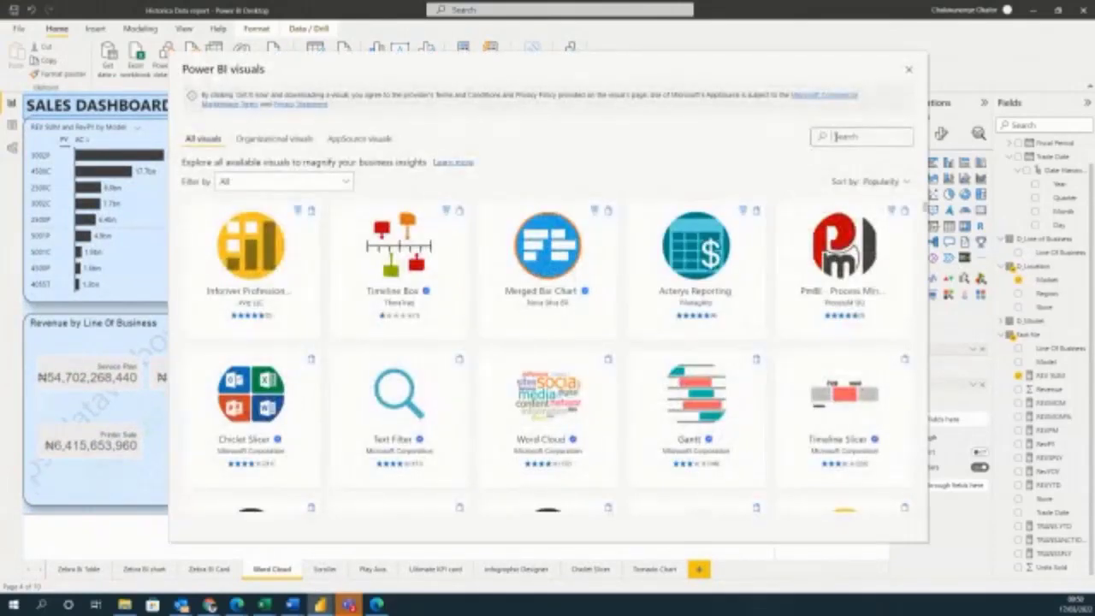
{"action": "type", "text": "word"}
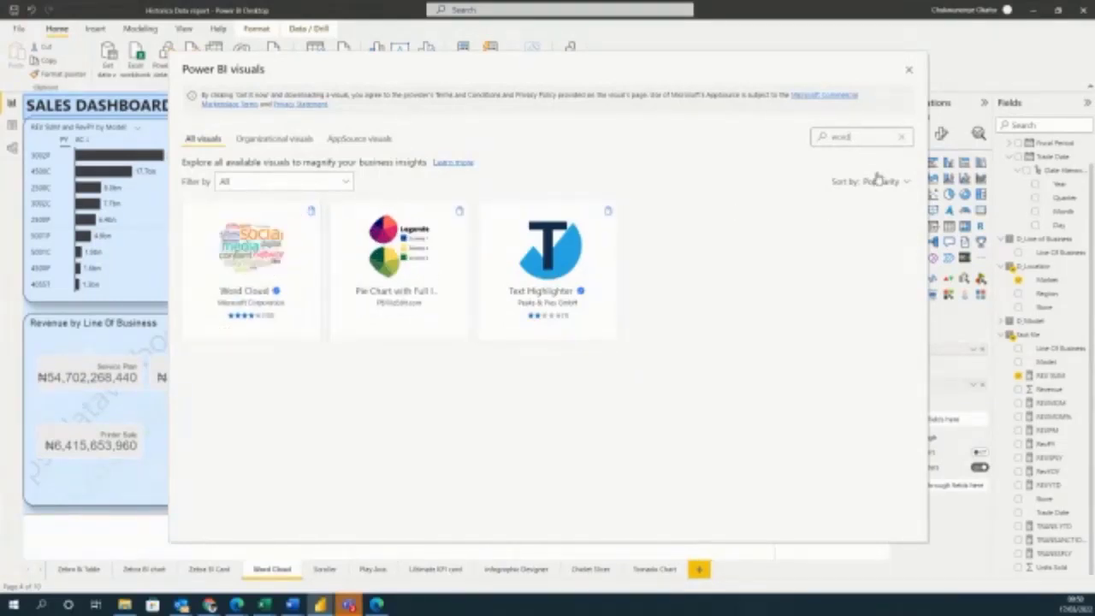
{"action": "left_click", "coordinate": [910, 70]}
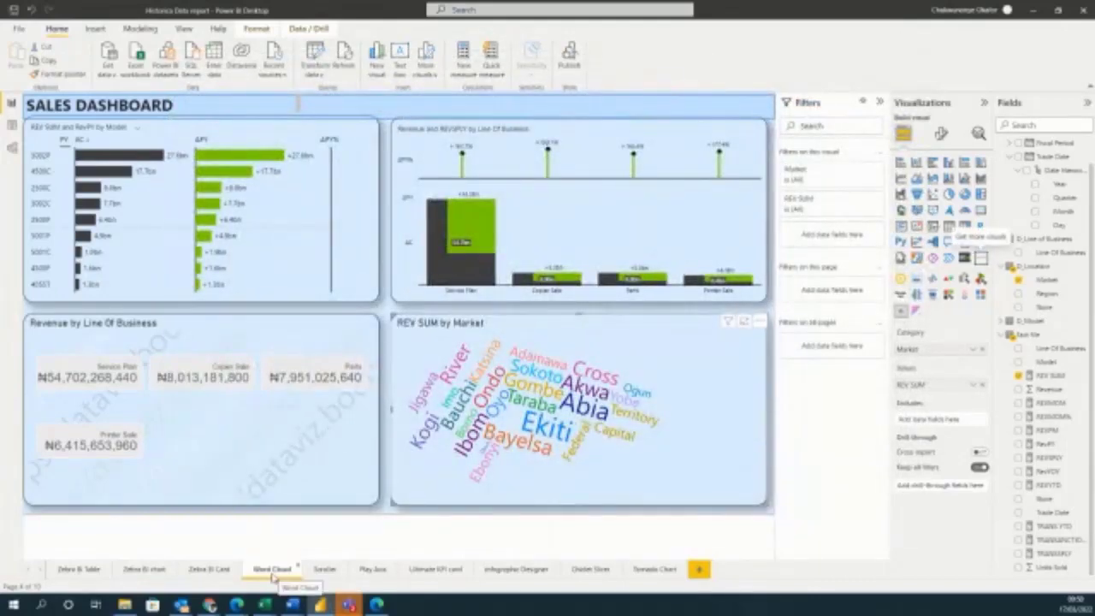
Select the Revenue and REVSPLY by Store scroller on the Scroller page and examine its category, absolute measure and deviation fields.
{"action": "left_click", "coordinate": [323, 569]}
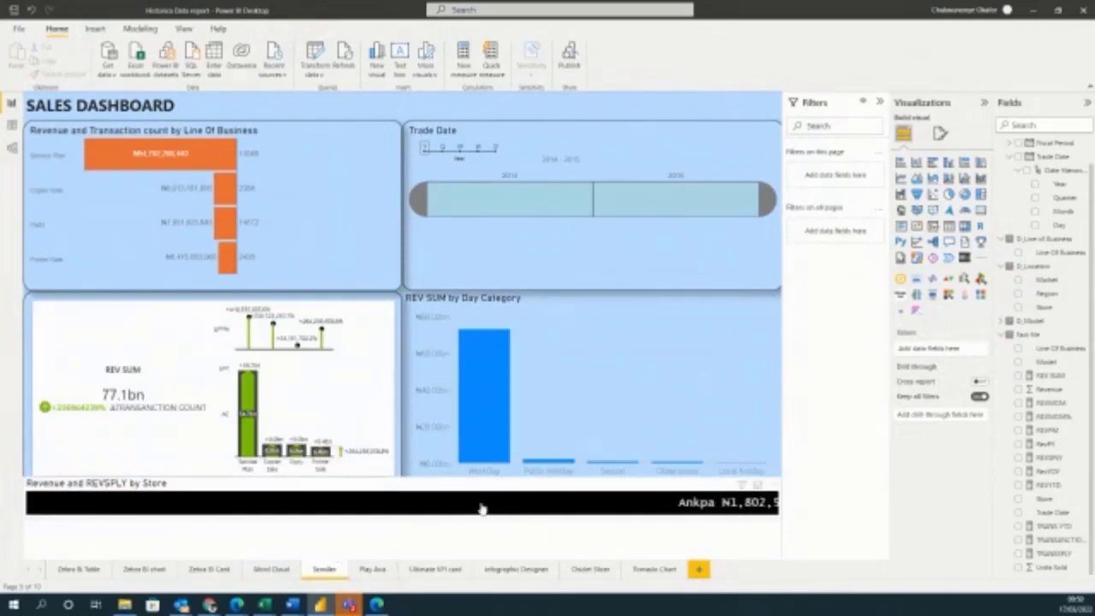
{"action": "left_click", "coordinate": [482, 509]}
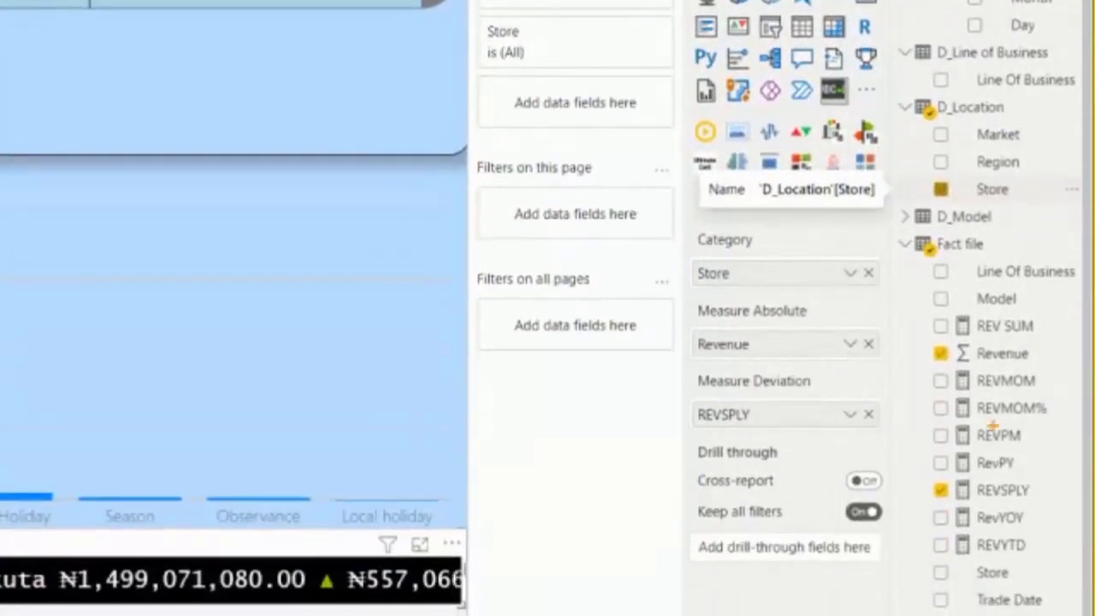
{"action": "left_click_drag", "start_coordinate": [937, 188], "coordinate": [937, 188]}
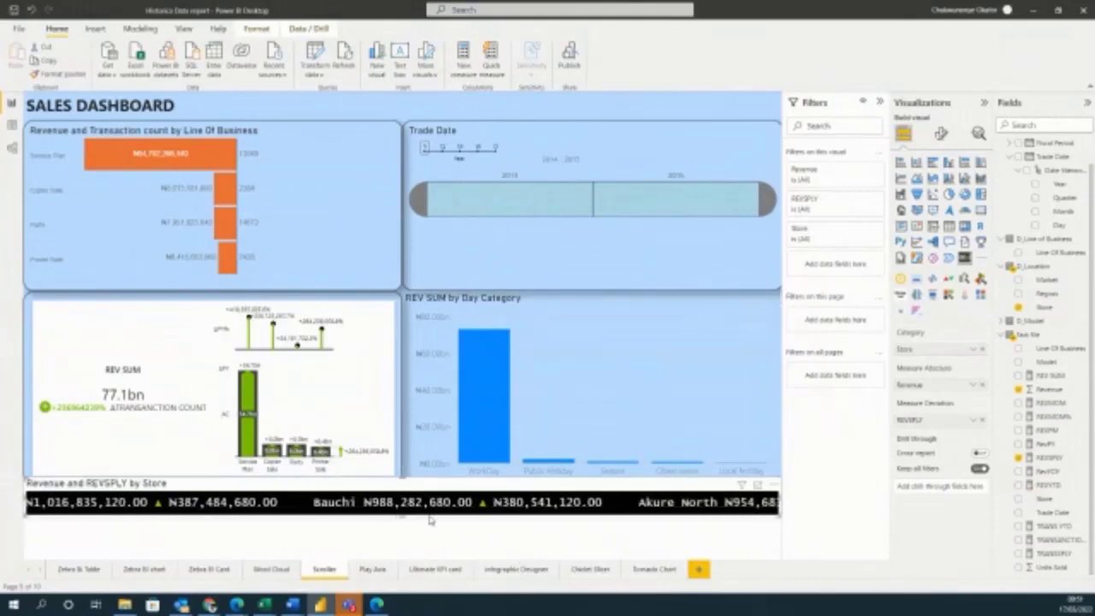
On the Play Axis page, remove and re-add the Trade Date Month field in the play slicer, and run its month animation.
{"action": "left_click", "coordinate": [370, 569]}
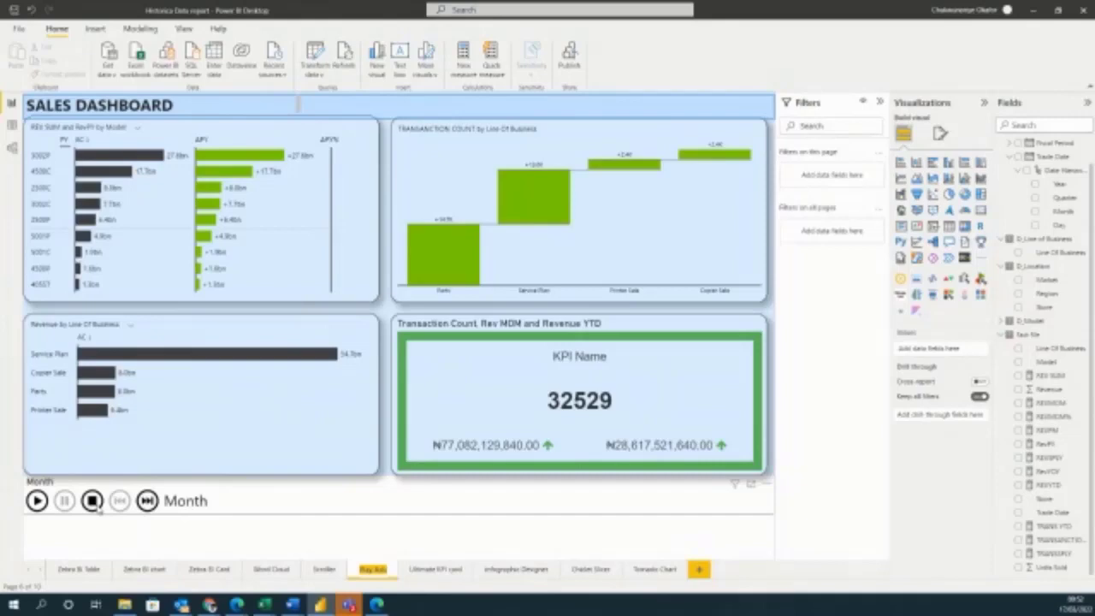
{"action": "left_click", "coordinate": [288, 508]}
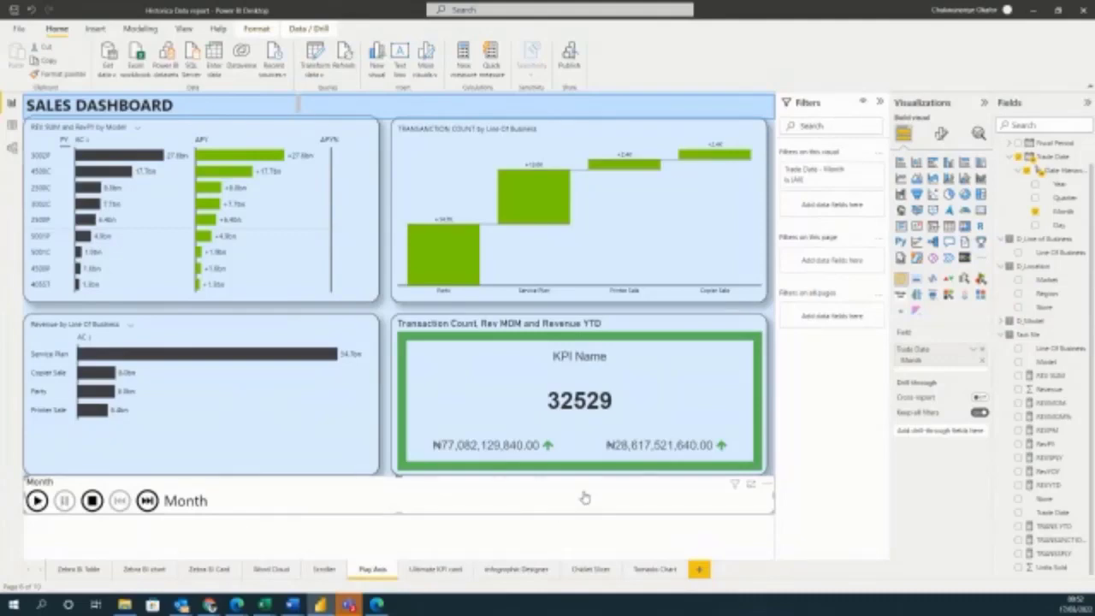
{"action": "left_click", "coordinate": [983, 354]}
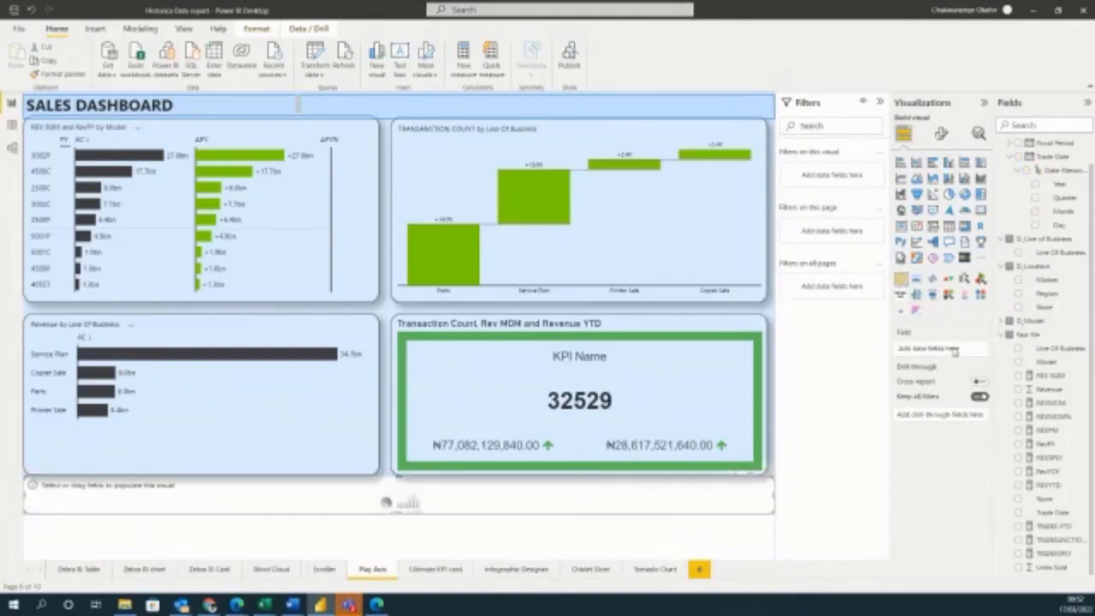
{"action": "scroll", "coordinate": [1018, 171], "scroll_direction": "up", "scroll_amount": 1}
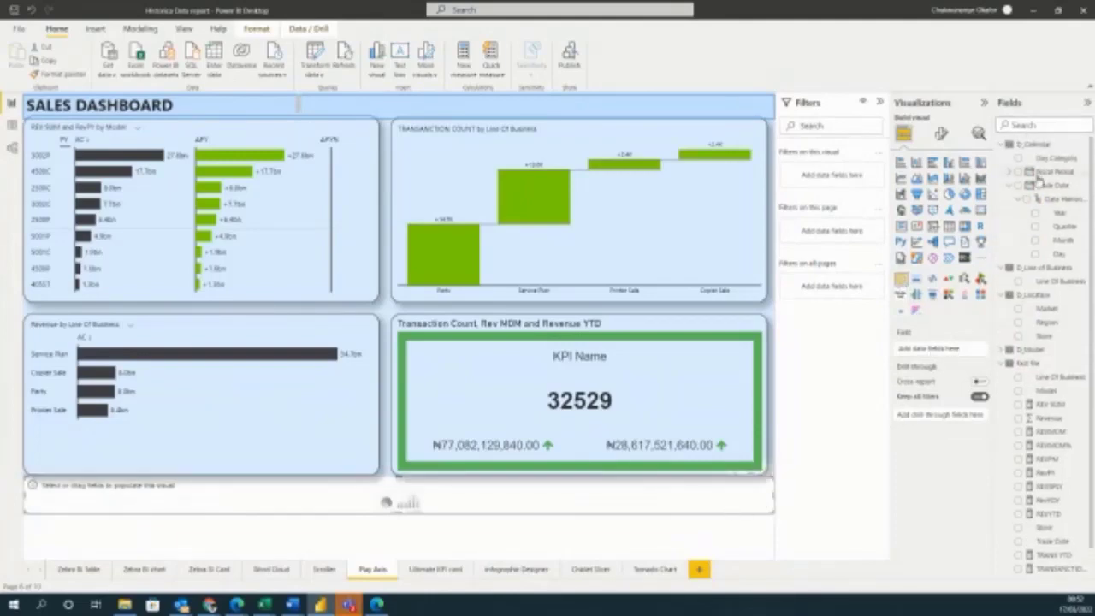
{"action": "left_click", "coordinate": [1036, 241]}
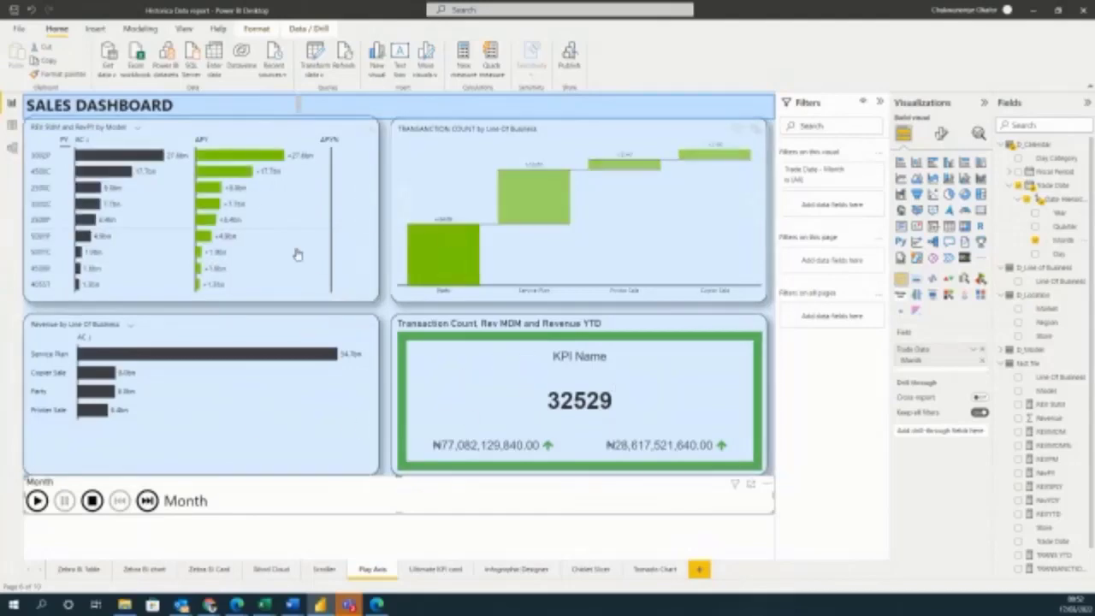
{"action": "left_click", "coordinate": [37, 501]}
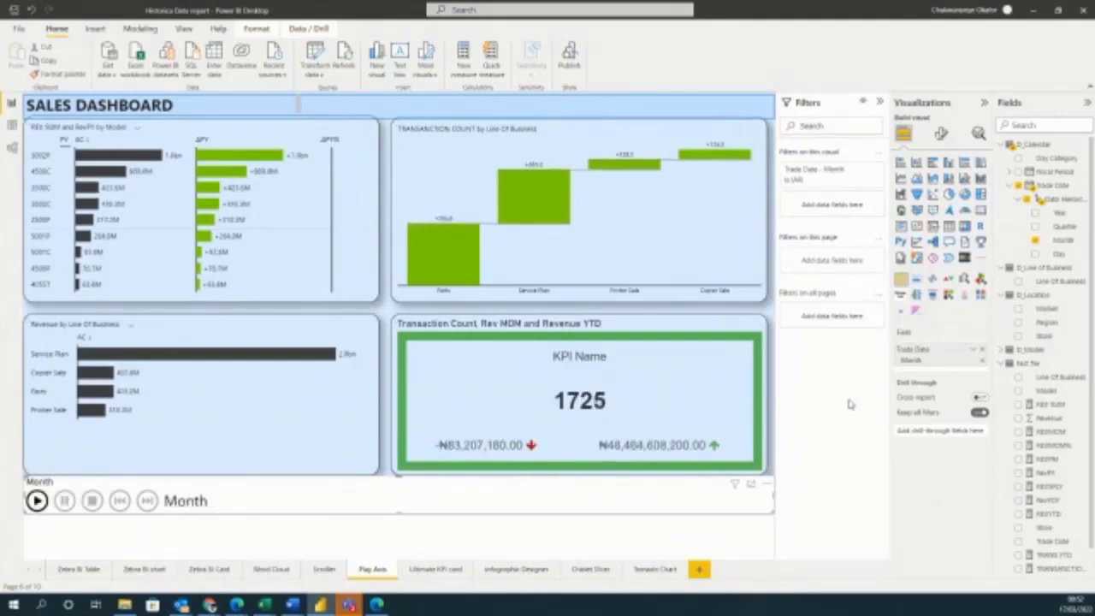
{"action": "left_click", "coordinate": [36, 501]}
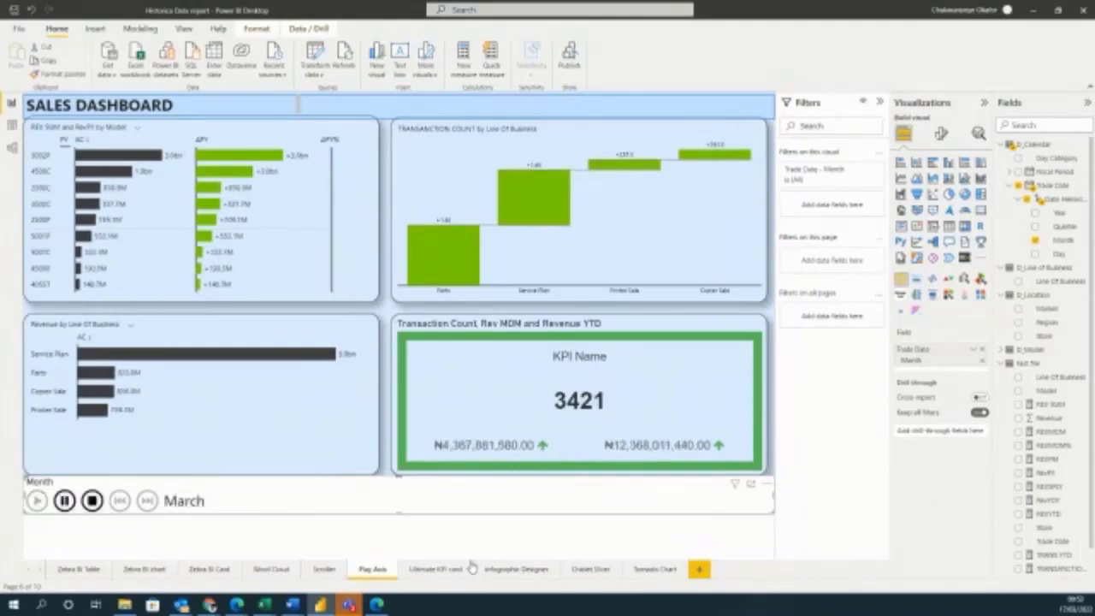
Show the Line Of Business KPI cards from the Ultimate KPI card page in focus mode, examine their reference values, and return to the report.
{"action": "left_click", "coordinate": [437, 569]}
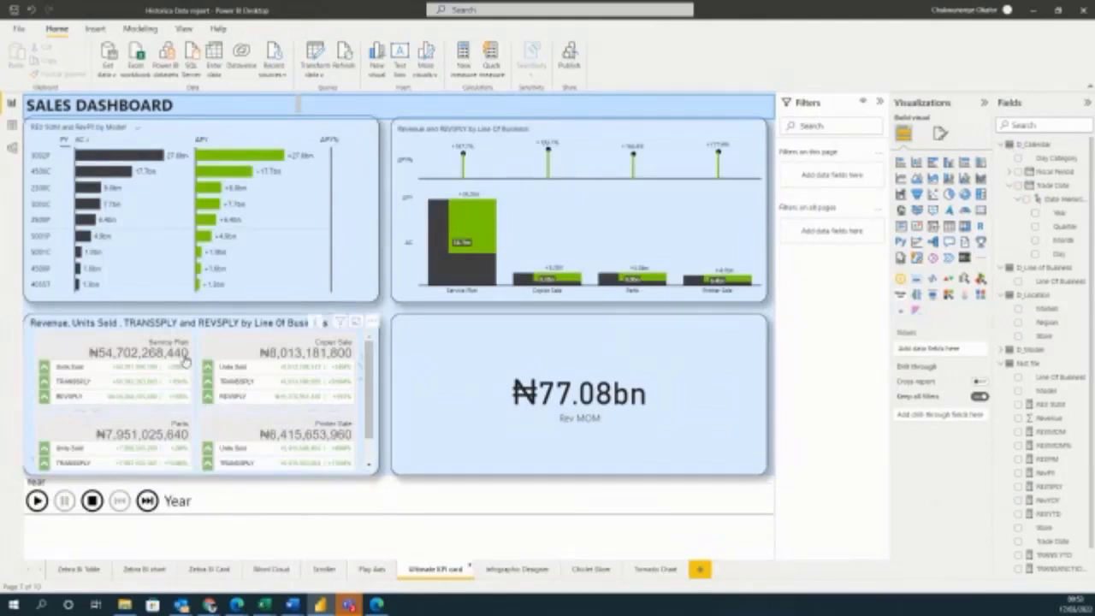
{"action": "left_click", "coordinate": [355, 325]}
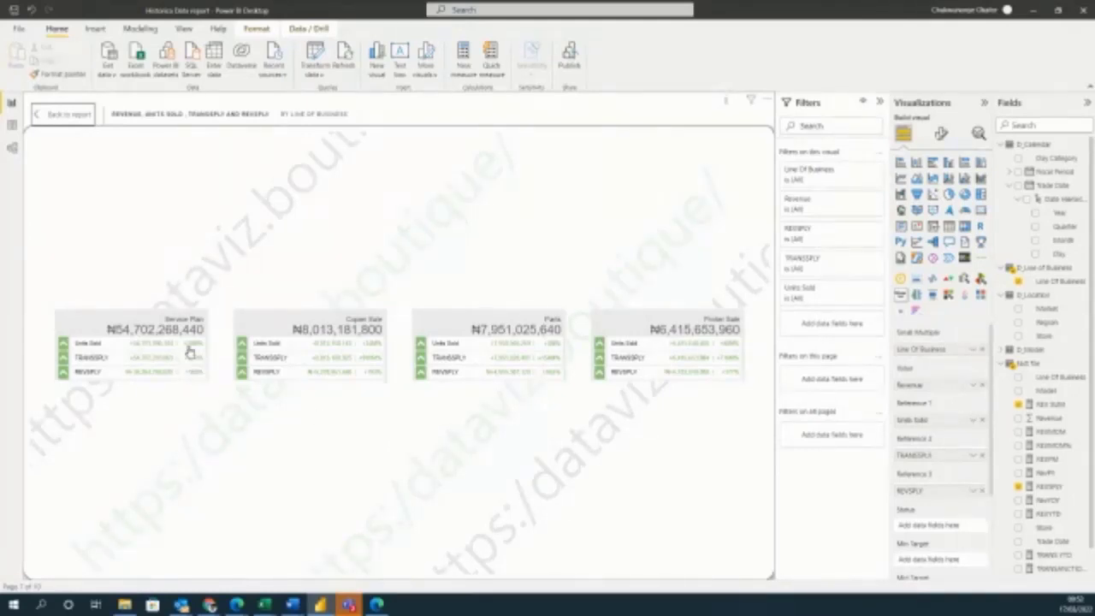
{"action": "mouse_move", "coordinate": [190, 339]}
{"action": "mouse_move", "coordinate": [422, 361]}
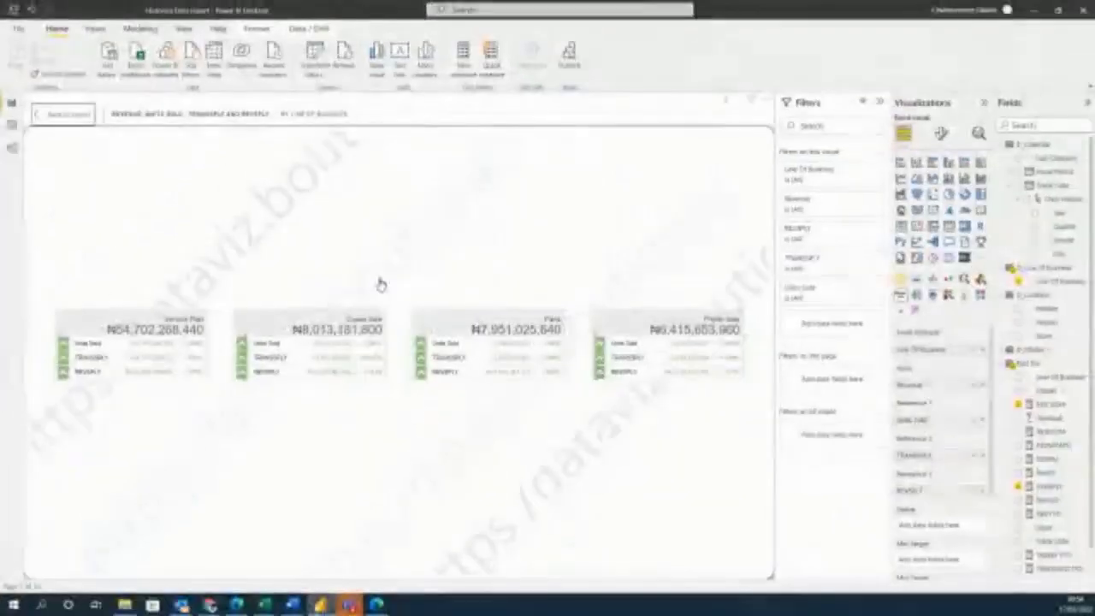
{"action": "left_click", "coordinate": [50, 116]}
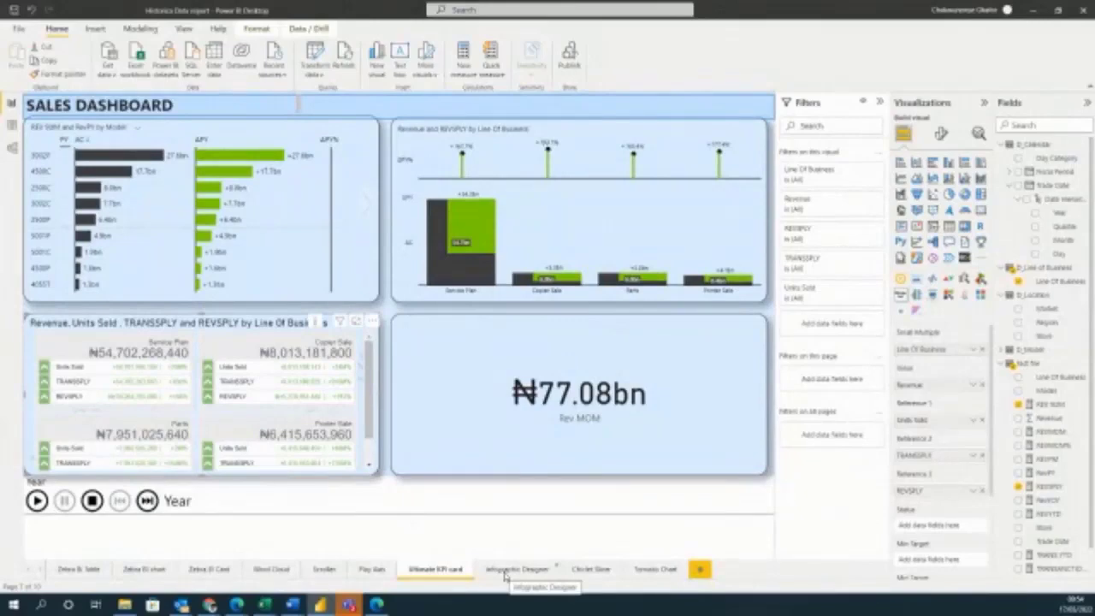
Show the REV SUM by Region tree chart from the Infographic Designer page in focus mode and examine the values per region.
{"action": "left_click", "coordinate": [516, 569]}
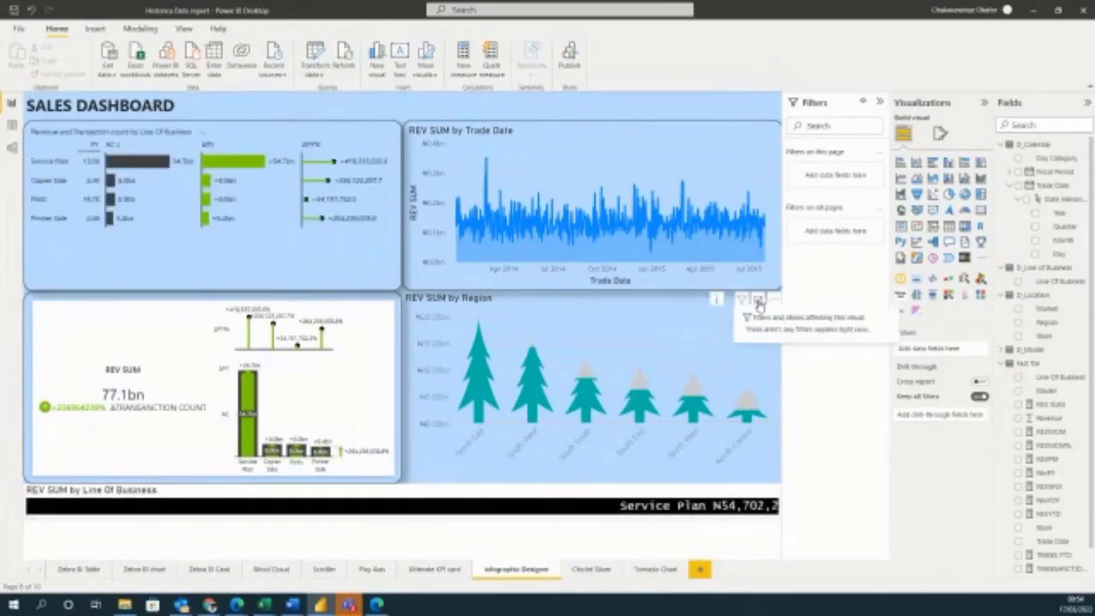
{"action": "left_click", "coordinate": [760, 301]}
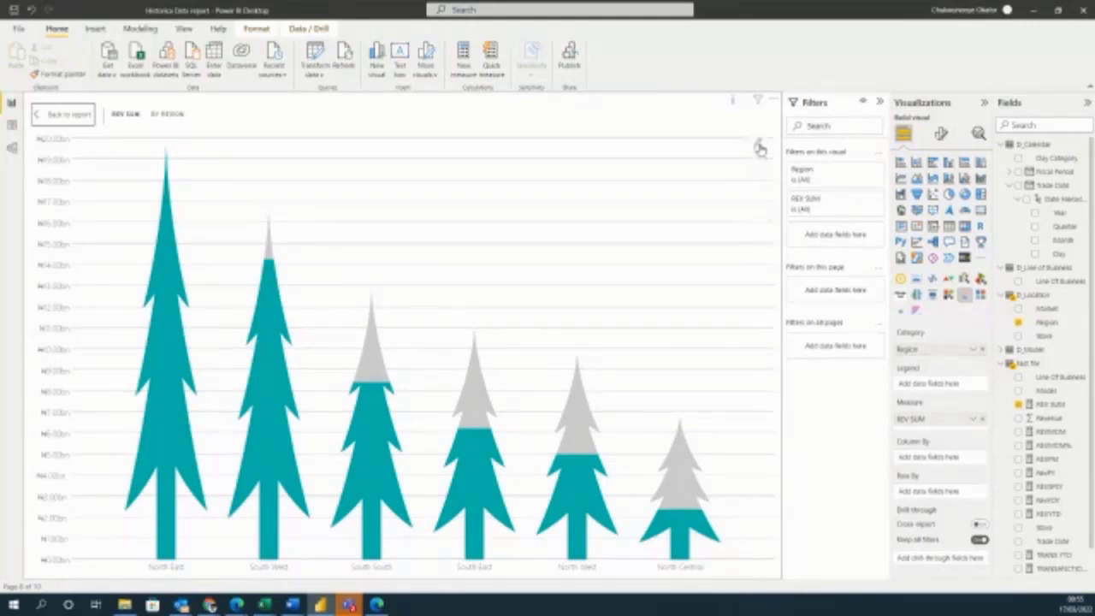
{"action": "mouse_move", "coordinate": [171, 245]}
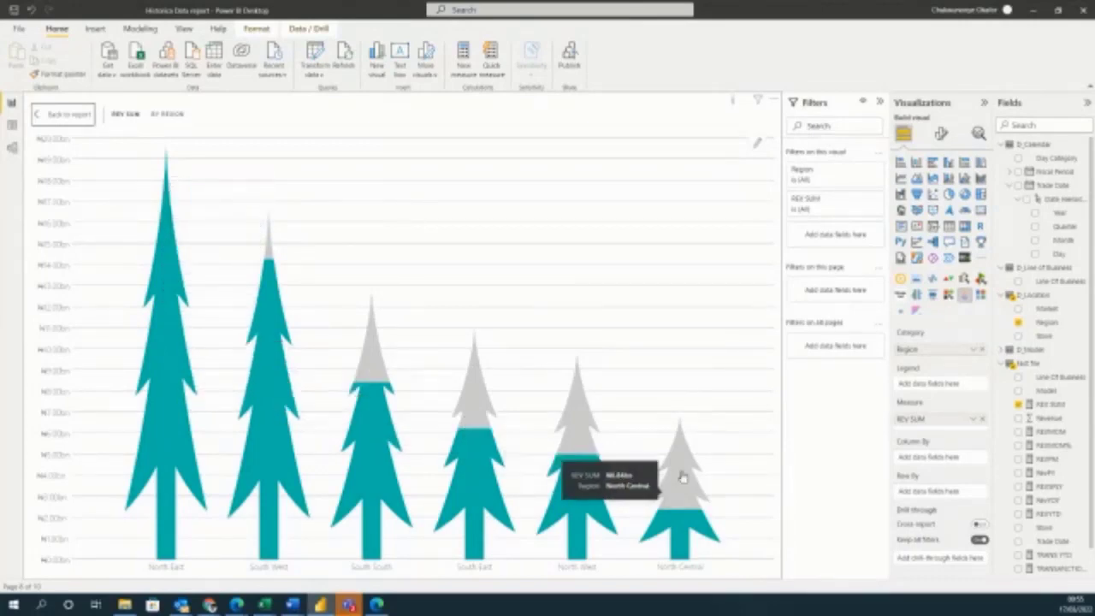
Replace the tree shape in the REV SUM by Region chart with the champagne bottle from the Food & Drink shapes, and return to the report.
{"action": "left_click", "coordinate": [756, 147]}
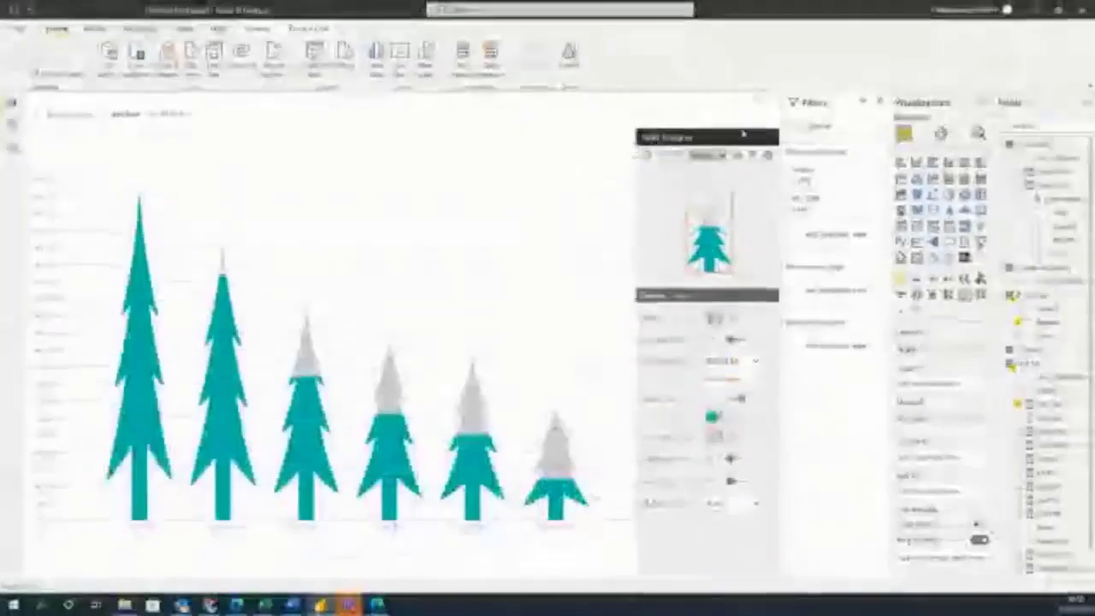
{"action": "left_click", "coordinate": [813, 106]}
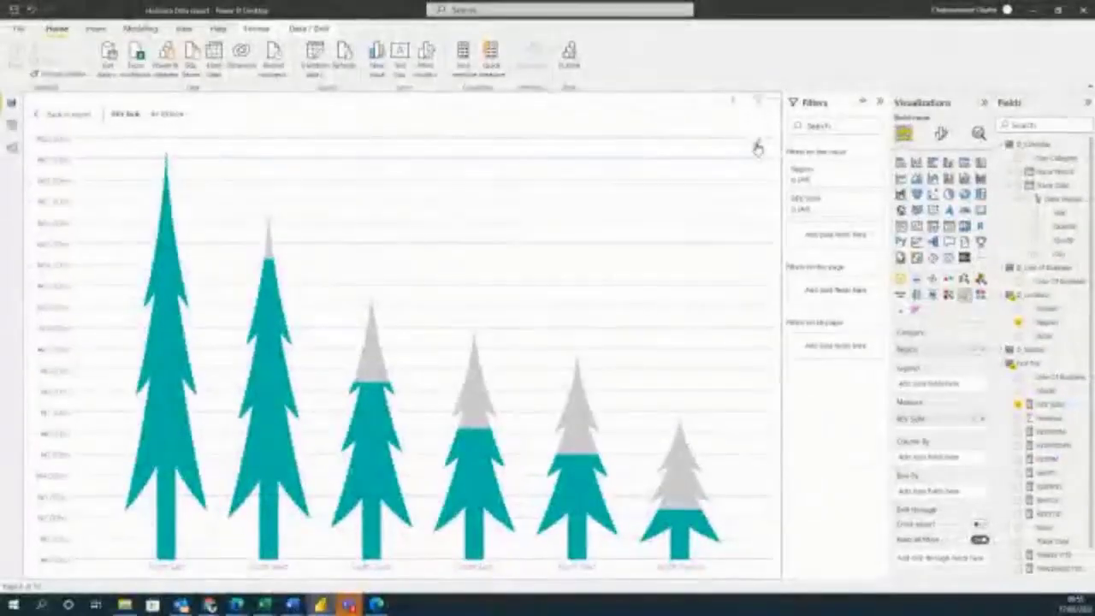
{"action": "left_click", "coordinate": [759, 139]}
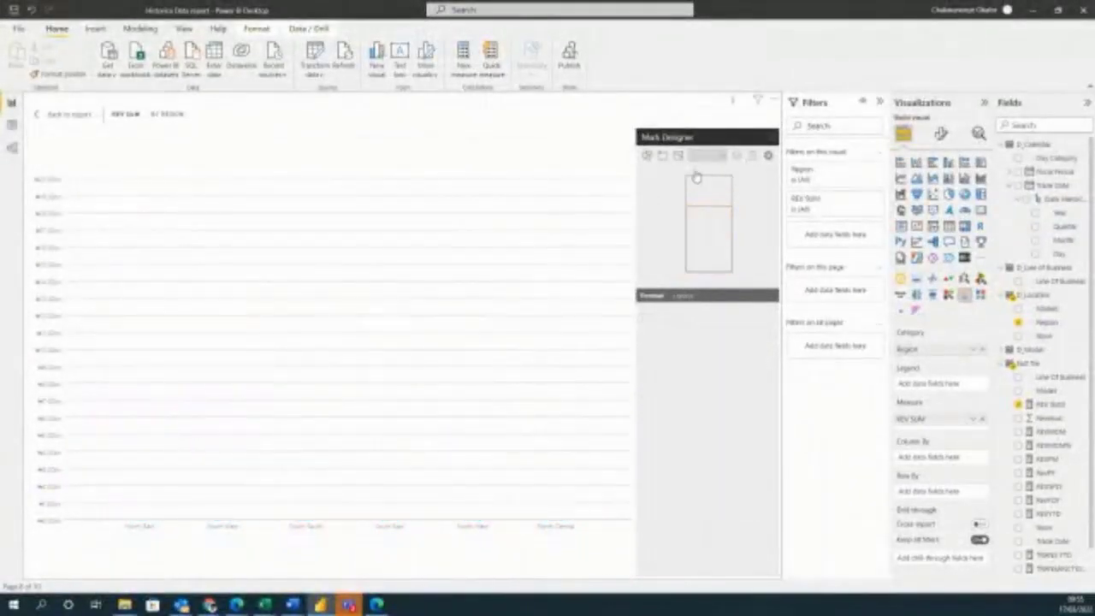
{"action": "left_click", "coordinate": [646, 157]}
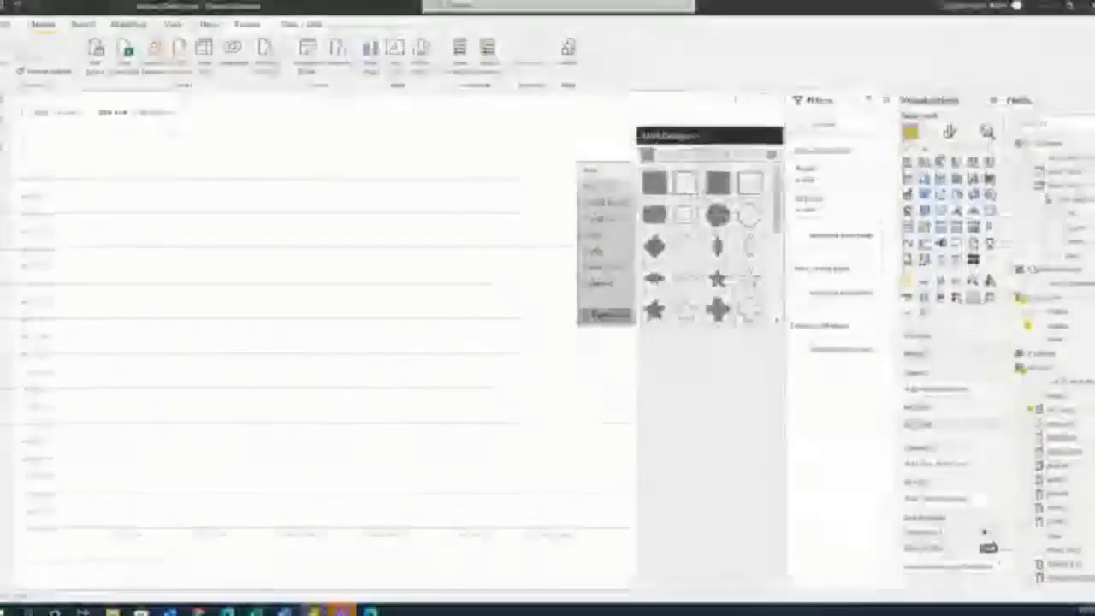
{"action": "left_click", "coordinate": [609, 235]}
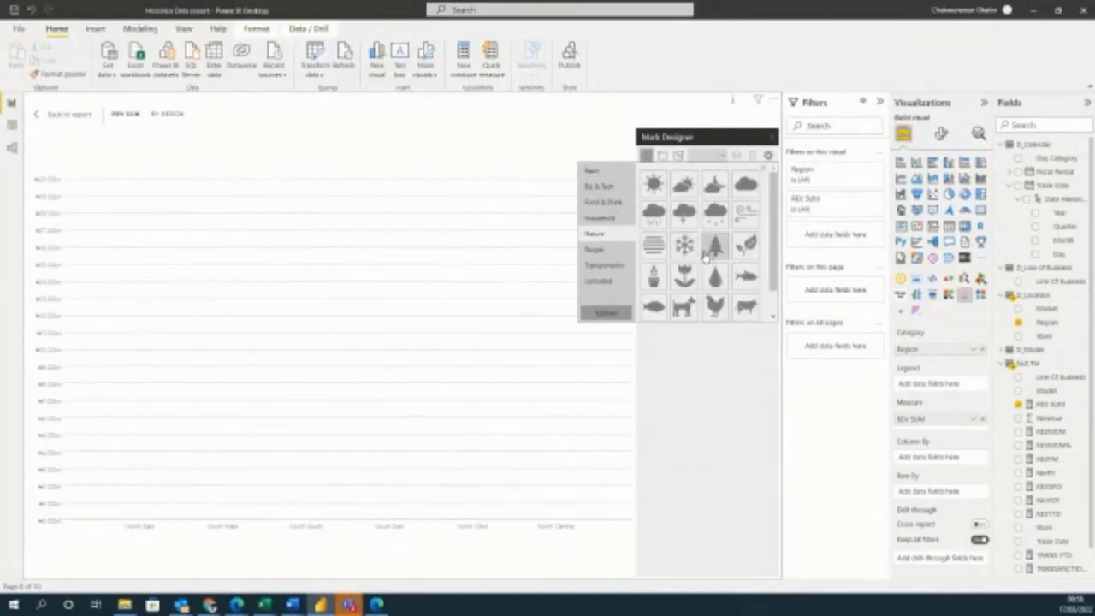
{"action": "left_click", "coordinate": [603, 202]}
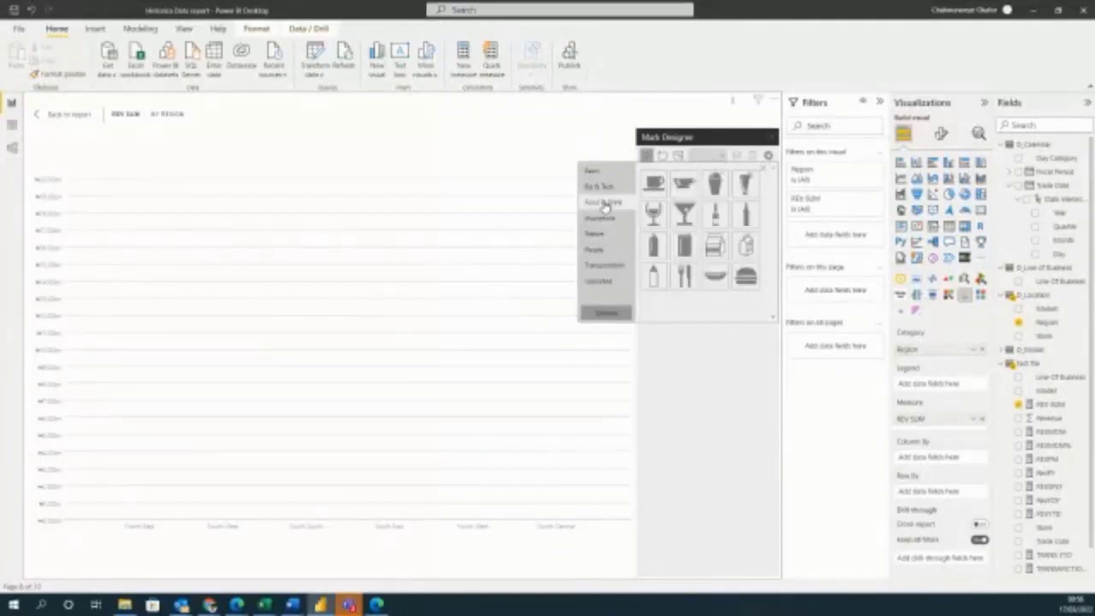
{"action": "left_click", "coordinate": [714, 219]}
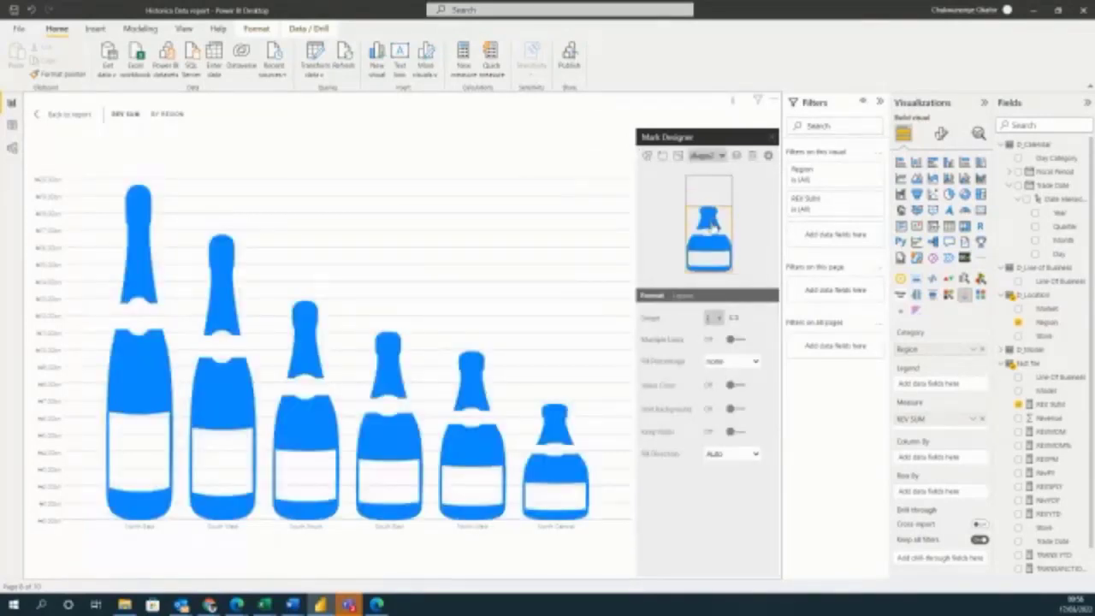
{"action": "left_click", "coordinate": [768, 140]}
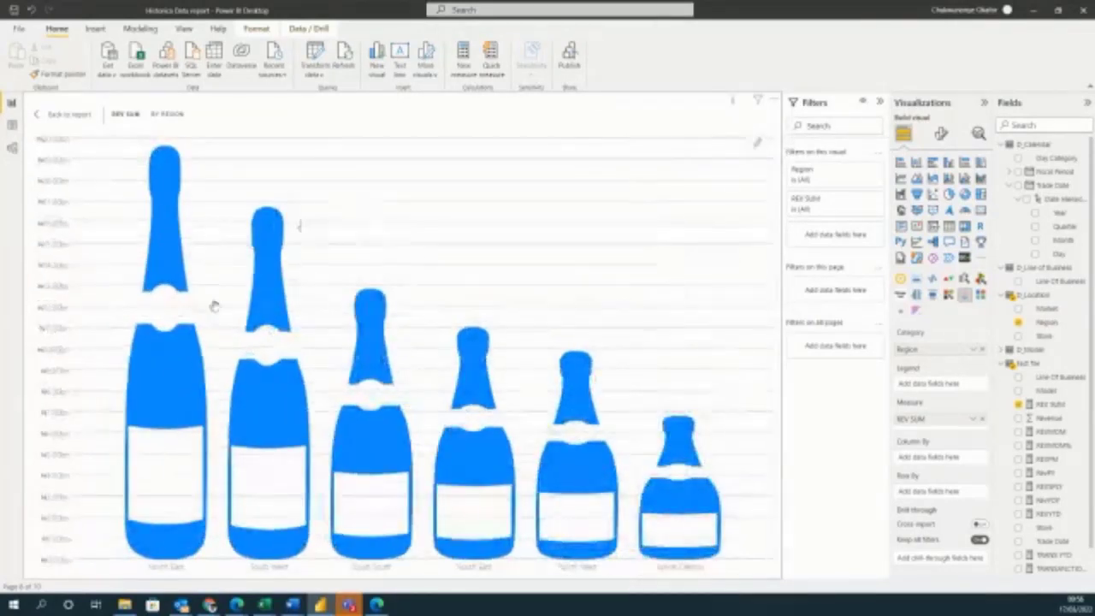
{"action": "mouse_move", "coordinate": [158, 391]}
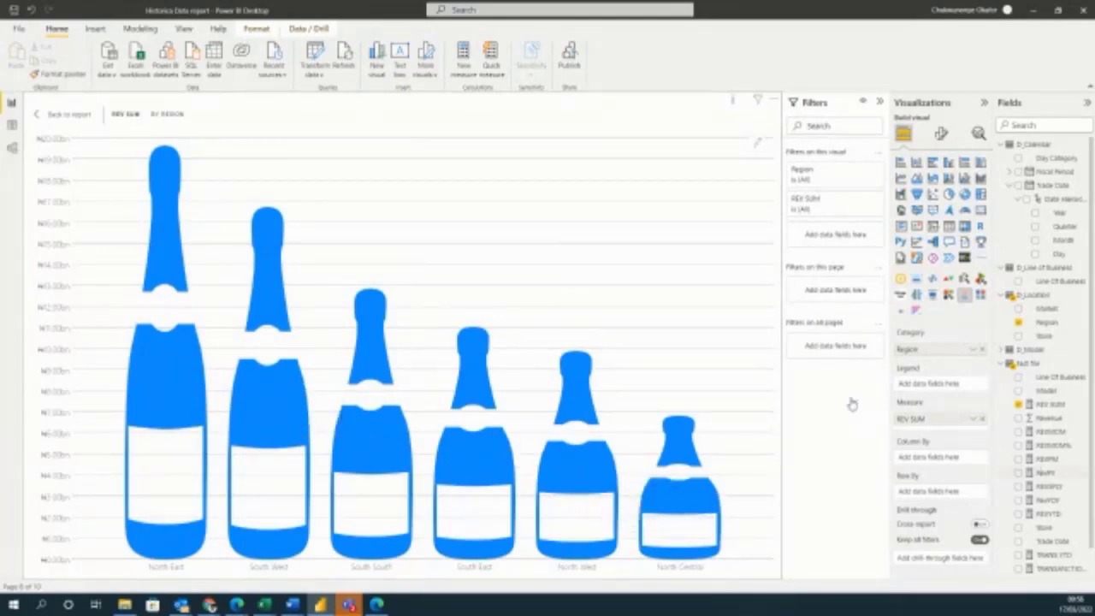
{"action": "left_click", "coordinate": [37, 117]}
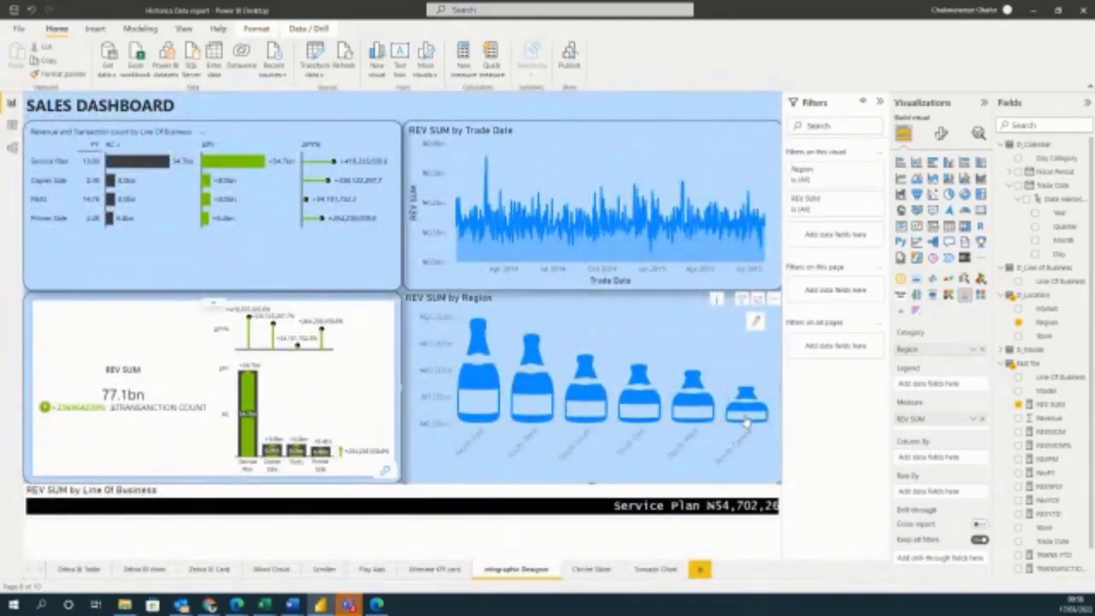
On the Chiclet Slicer page, filter the report by May, January and February, and clear February and May to keep only January.
{"action": "left_click", "coordinate": [591, 569]}
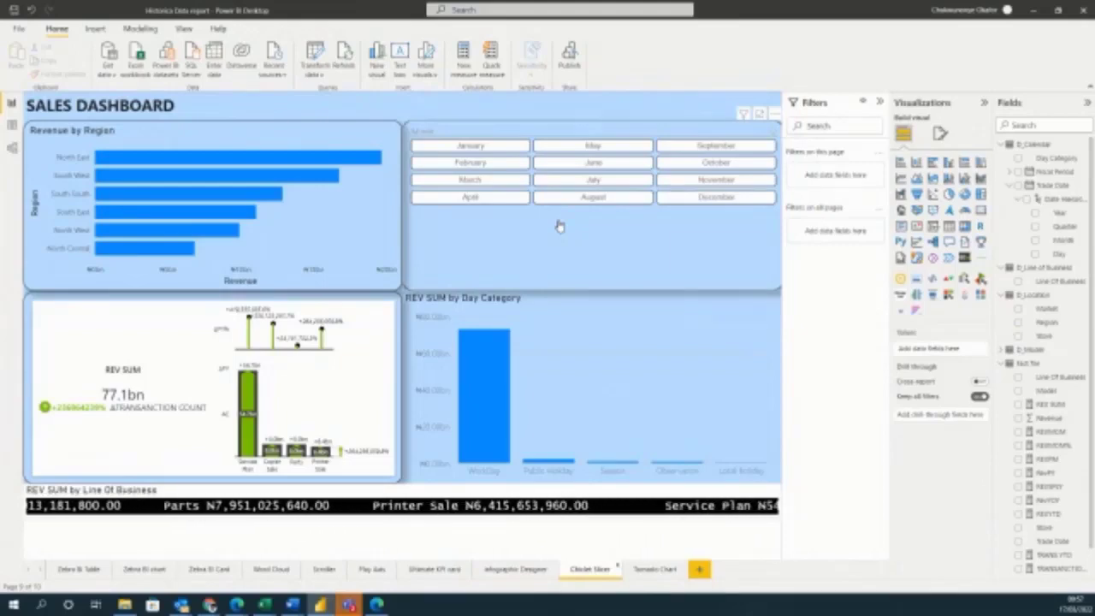
{"action": "left_click", "coordinate": [597, 151]}
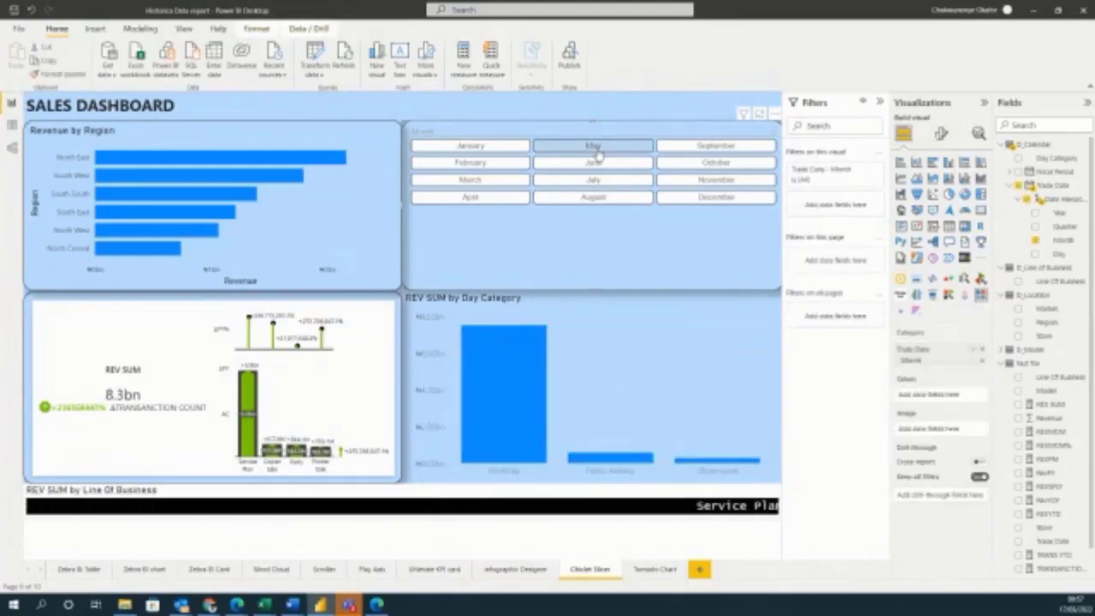
{"action": "left_click", "coordinate": [493, 149]}
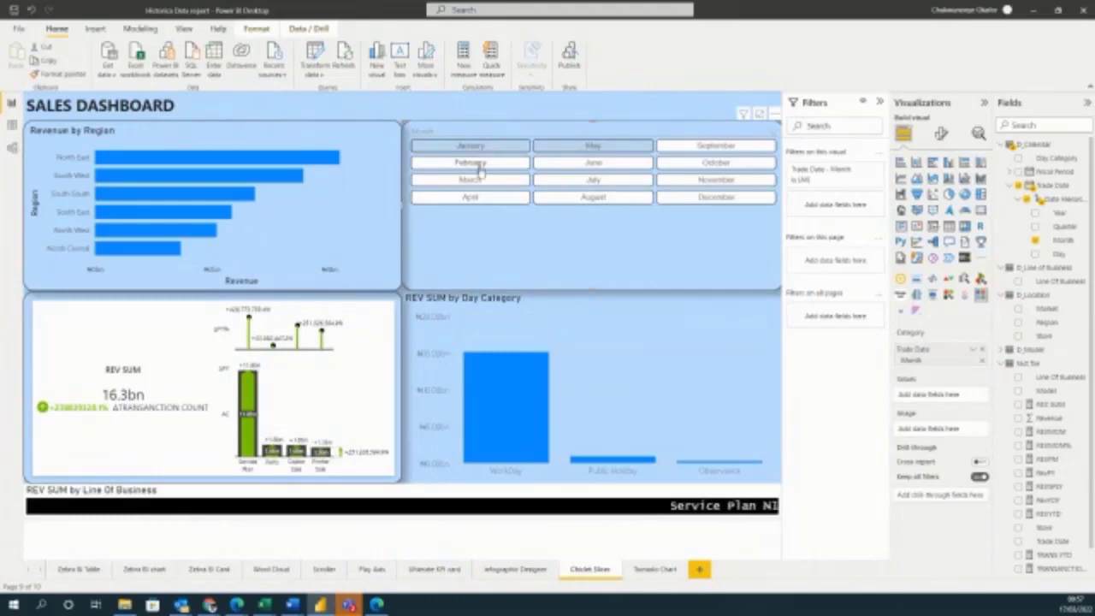
{"action": "left_click", "coordinate": [477, 164]}
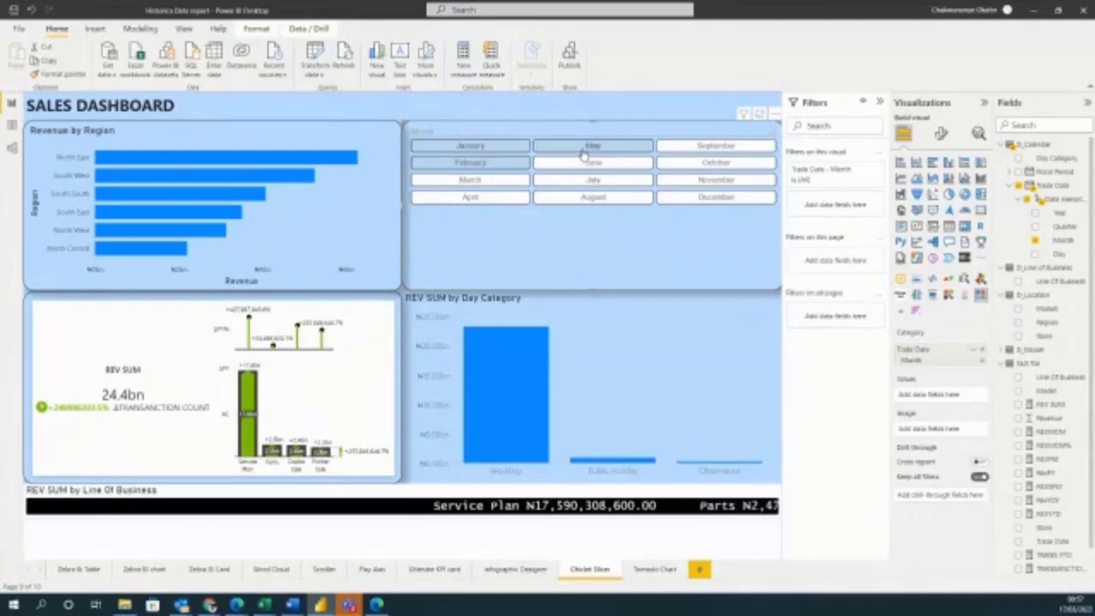
{"action": "left_click", "coordinate": [476, 162]}
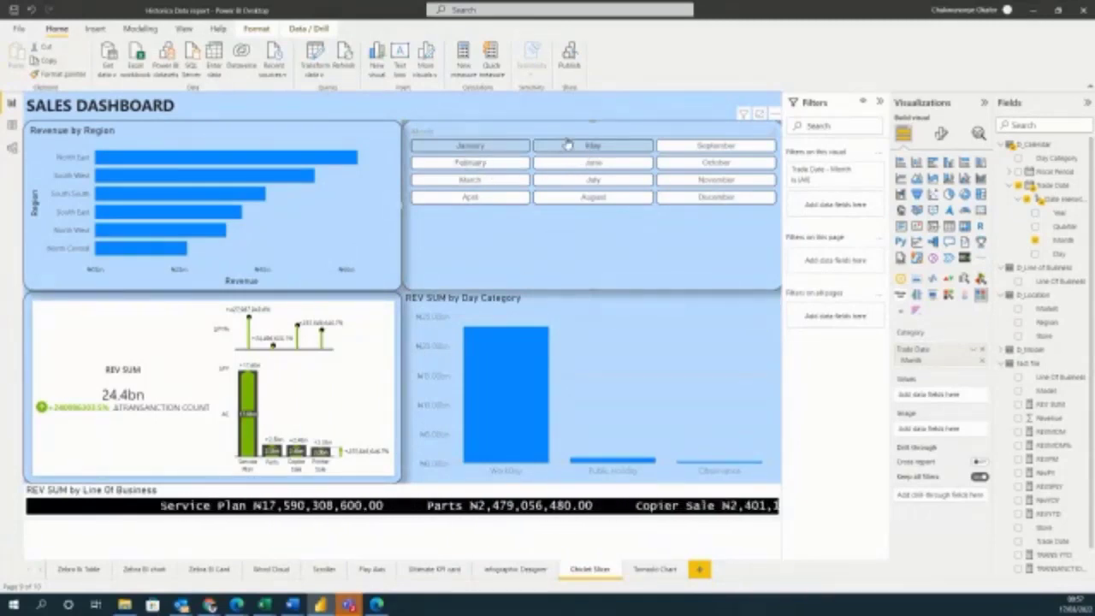
{"action": "left_click", "coordinate": [571, 150]}
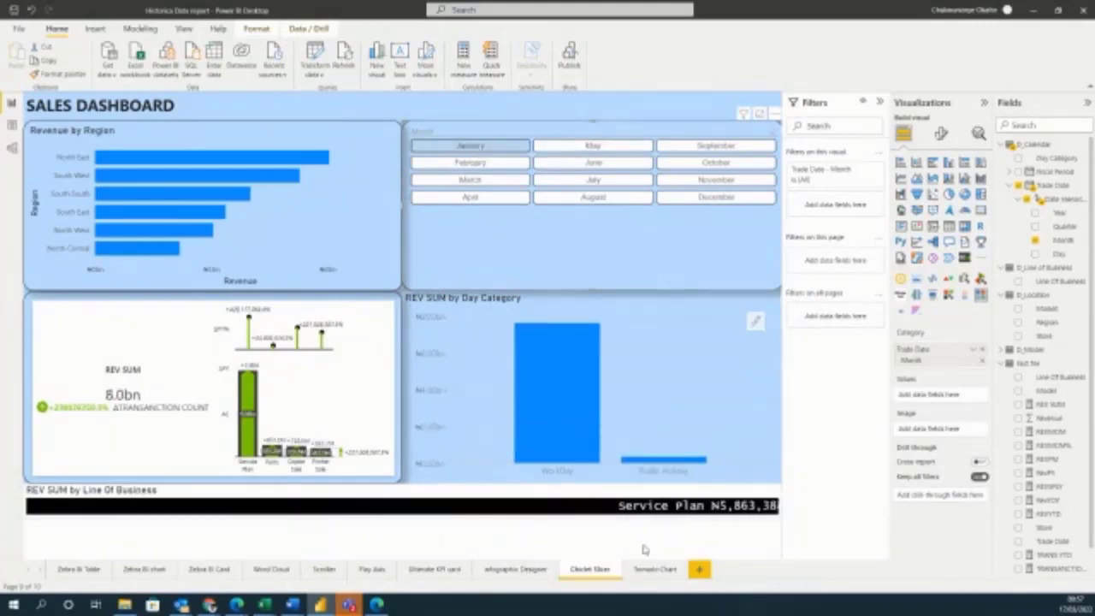
Show the Revenue by Model and Year chart from the Tornado Chart page in focus mode and examine its year legend.
{"action": "left_click", "coordinate": [655, 569]}
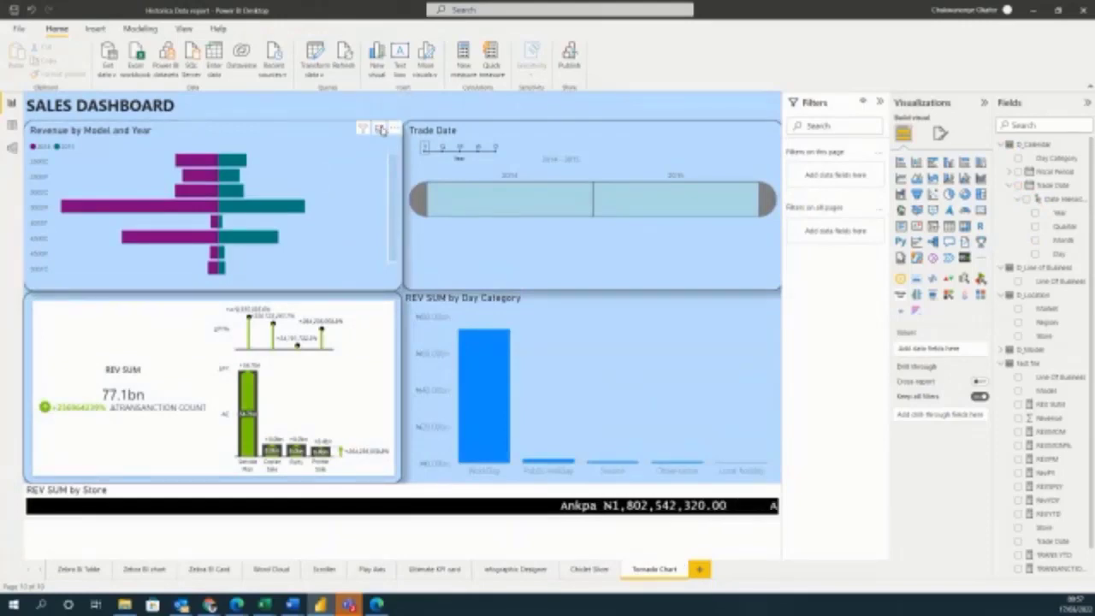
{"action": "left_click", "coordinate": [381, 129]}
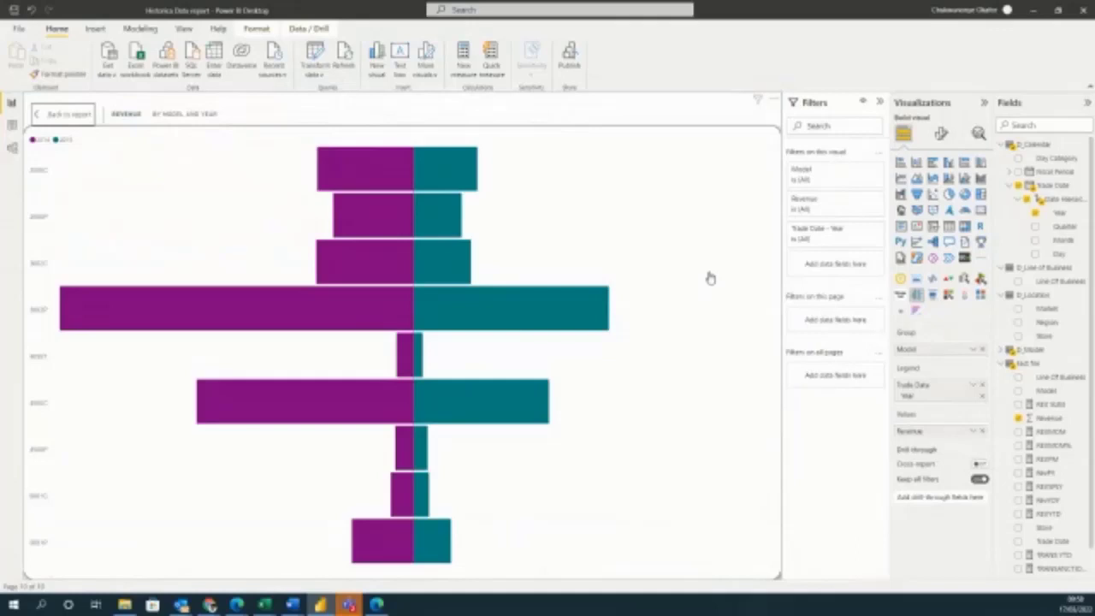
{"action": "mouse_move", "coordinate": [577, 321]}
{"action": "mouse_move", "coordinate": [430, 177]}
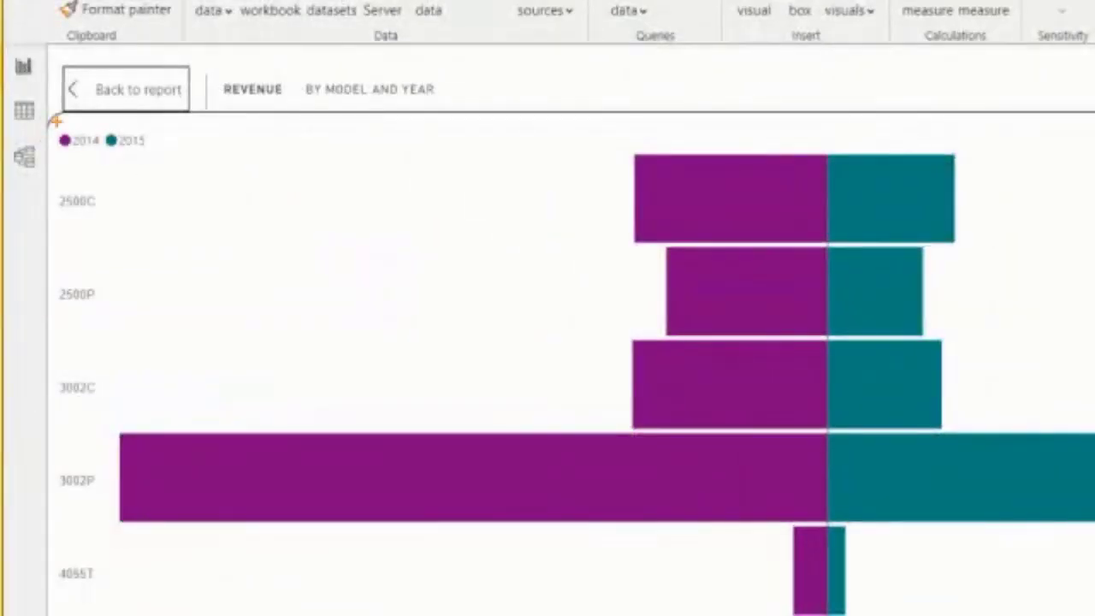
{"action": "left_click_drag", "start_coordinate": [122, 151], "coordinate": [129, 151]}
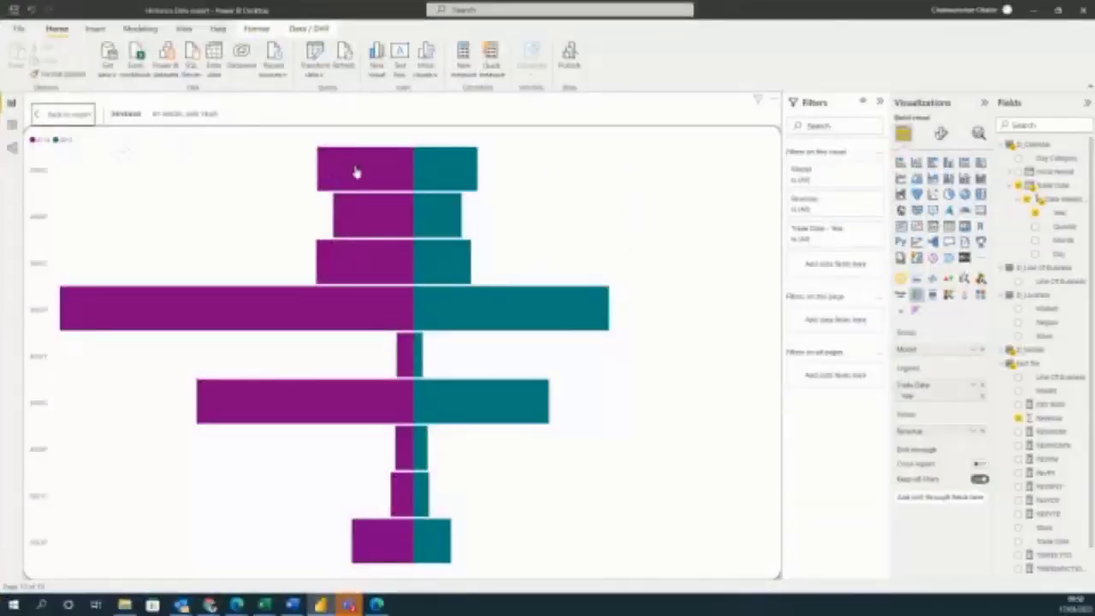
Compare the 2014 and 2015 revenue of individual models such as 2500C and 3002P in the tornado chart, and return to the report.
{"action": "mouse_move", "coordinate": [713, 198]}
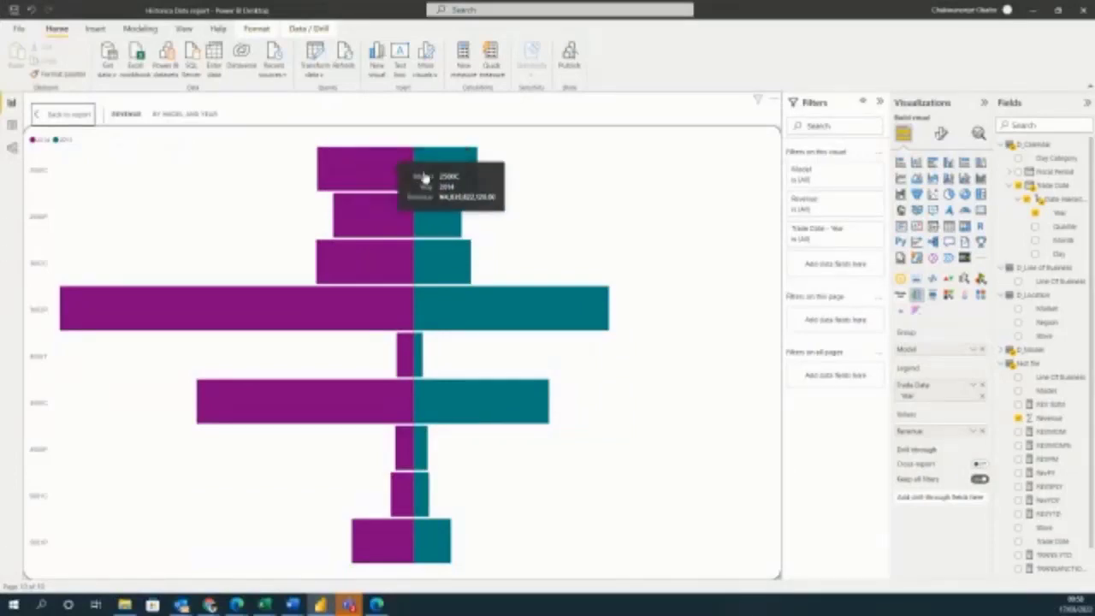
{"action": "mouse_move", "coordinate": [449, 172]}
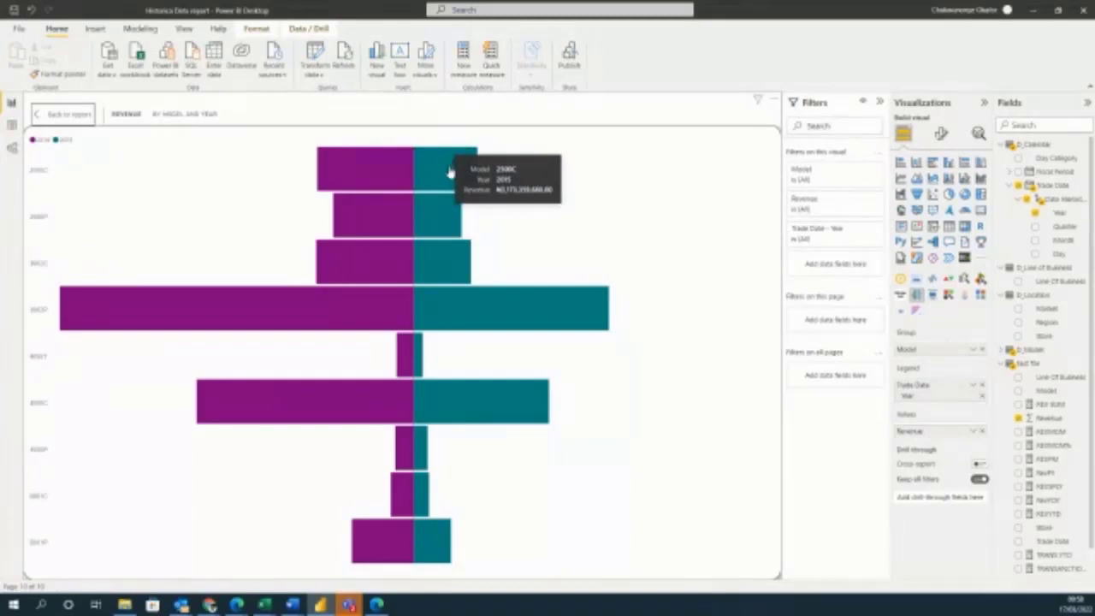
{"action": "mouse_move", "coordinate": [369, 176]}
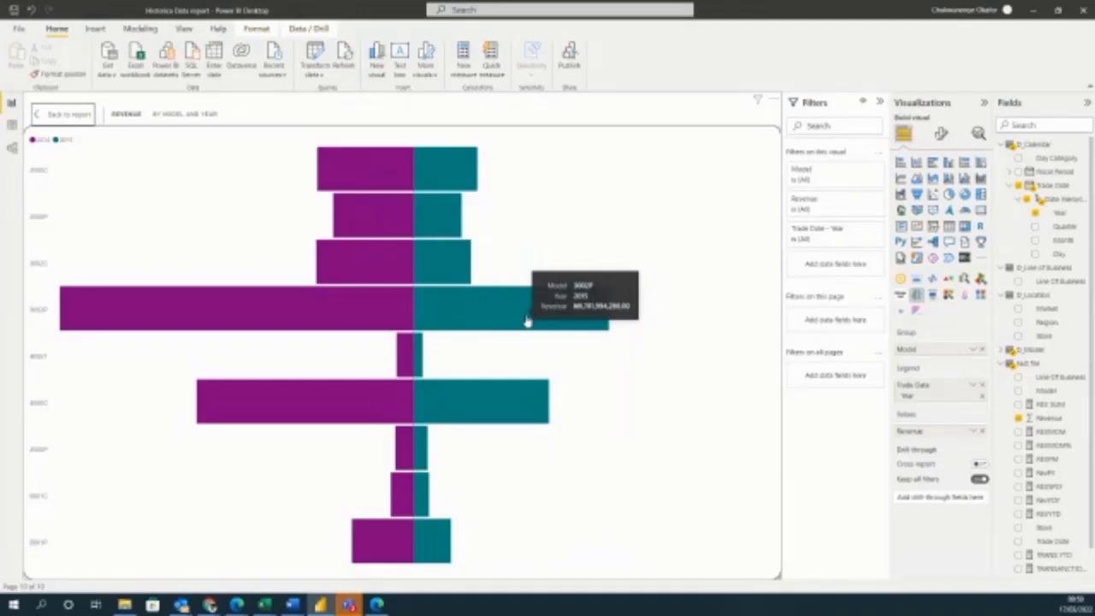
{"action": "left_click", "coordinate": [39, 119]}
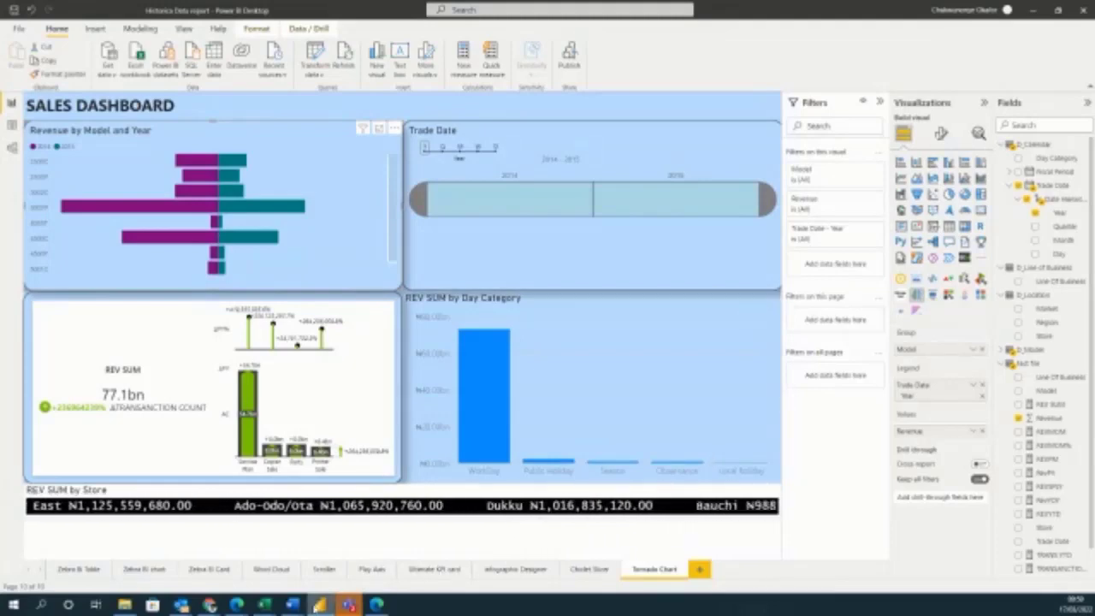
Switch from the Power BI report to the live webinar broadcast window in the web browser.
{"action": "mouse_move", "coordinate": [236, 605]}
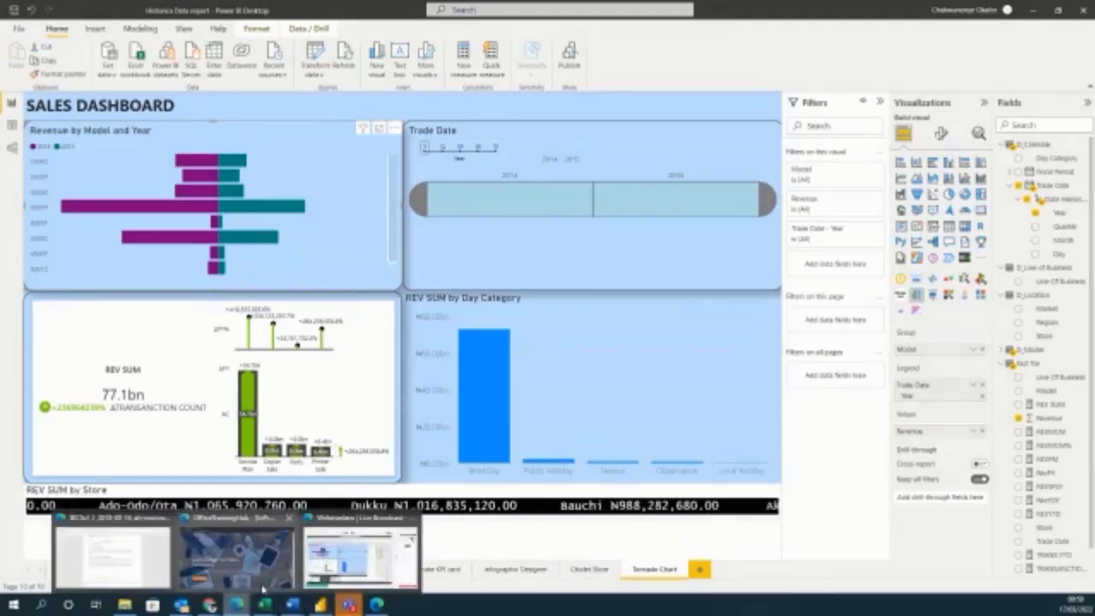
{"action": "left_click", "coordinate": [357, 566]}
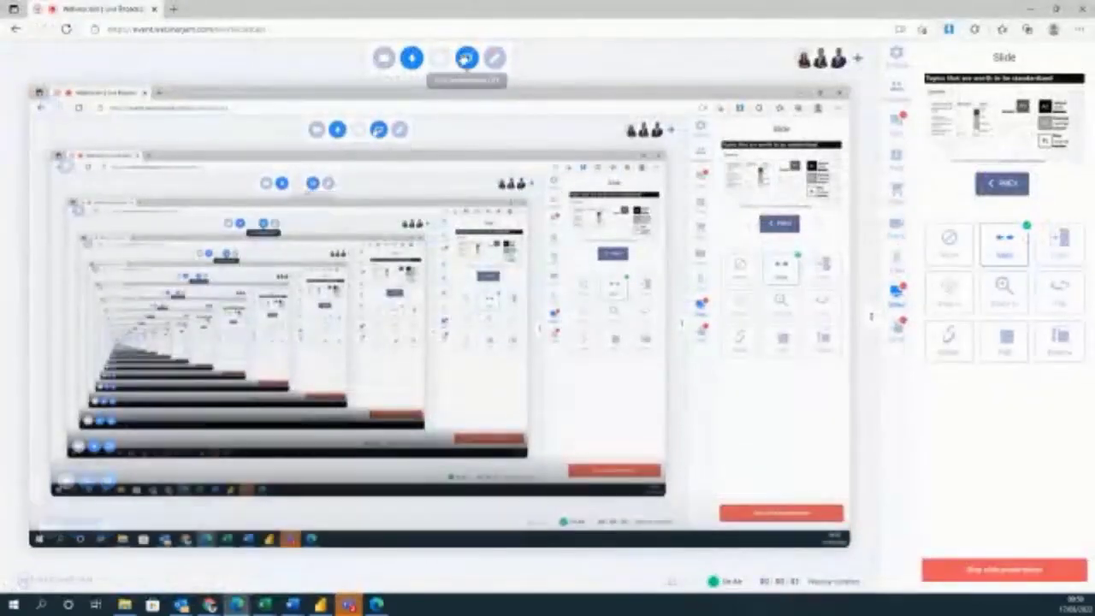